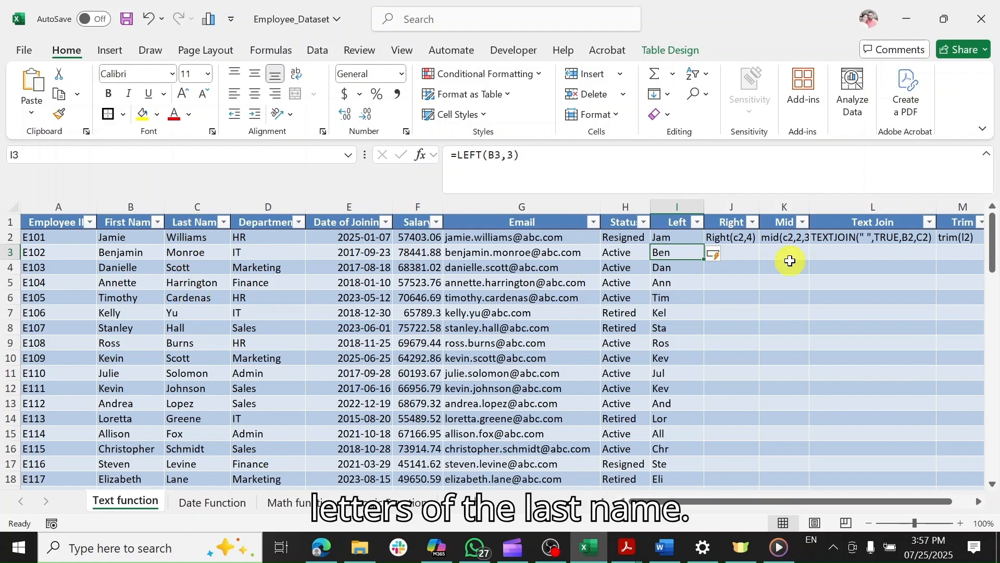
# Select cell J2, which holds the unfinished RIGHT formula text.
pyautogui.click(718, 239)
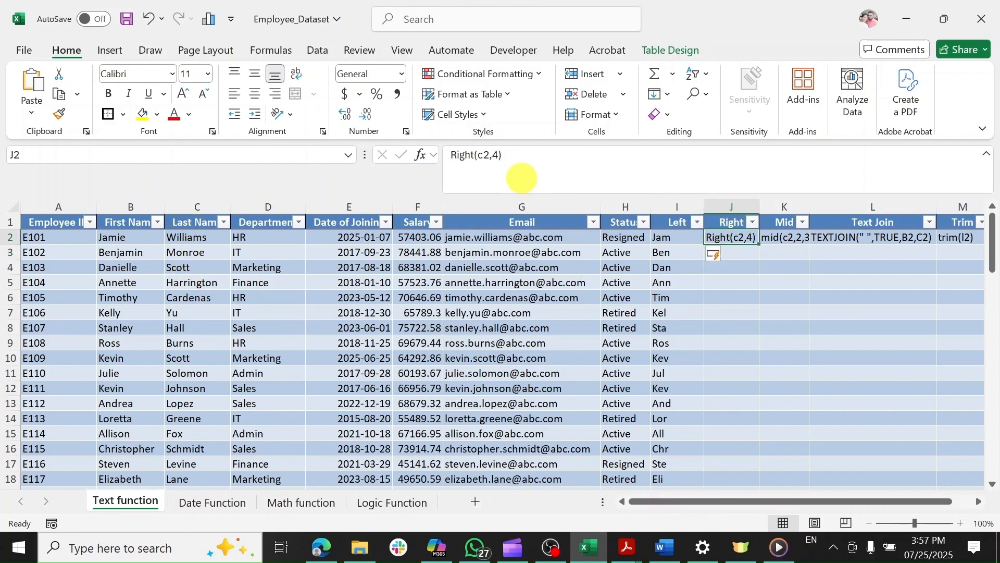
# Turn J2's Right(C2,4) text into a formula so the Right column shows last names' final four letters.
pyautogui.click(453, 155)
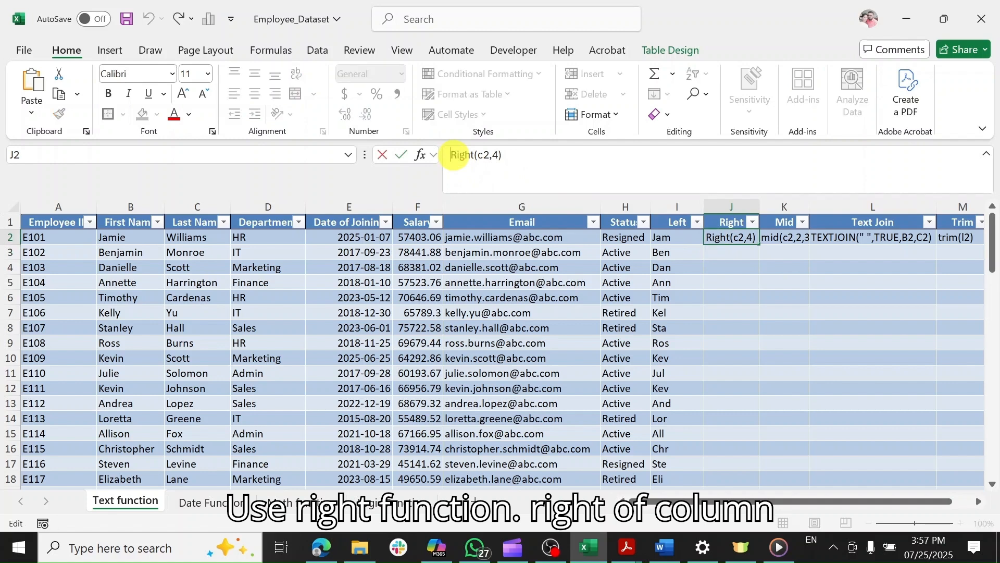
pyautogui.write('=')
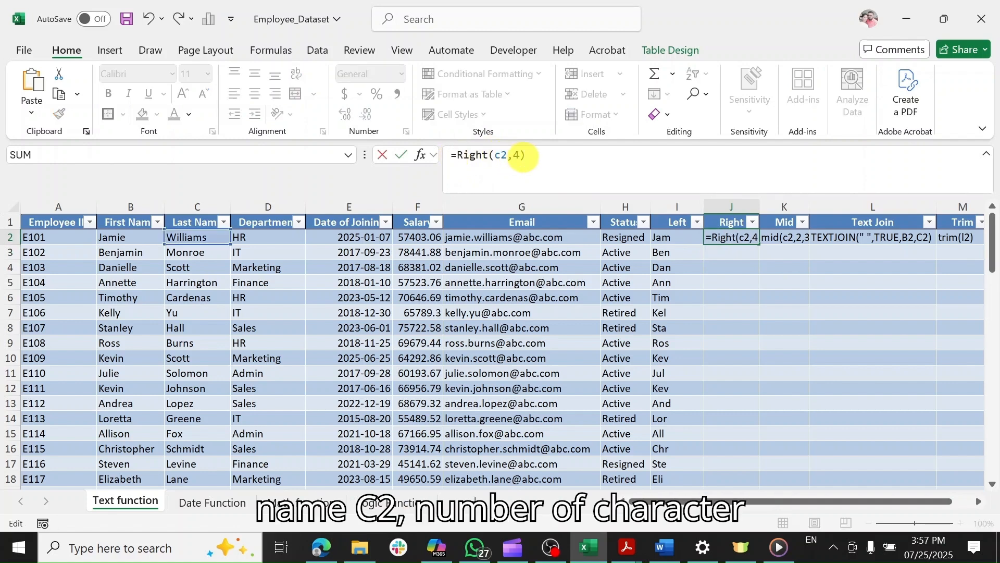
pyautogui.click(521, 155)
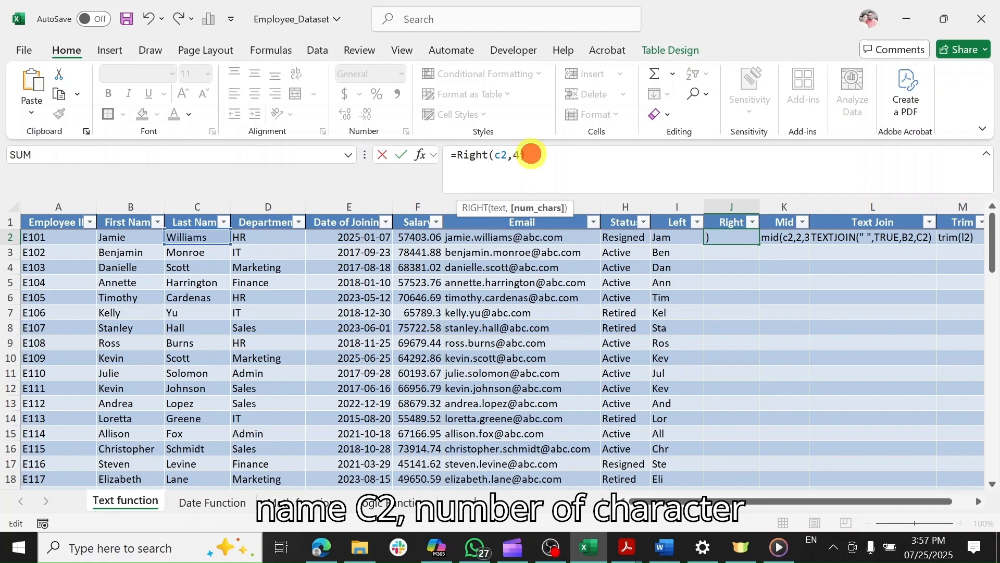
pyautogui.click(532, 154)
pyautogui.press('Return')
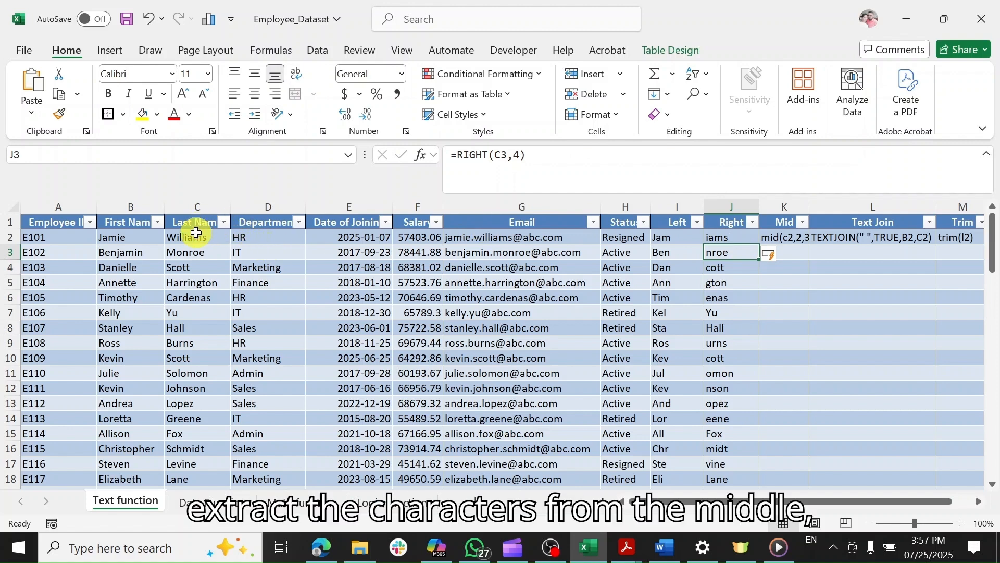
# Turn K2's mid(C2,2,3) text into a formula filling the Mid column.
pyautogui.click(769, 239)
pyautogui.click(451, 155)
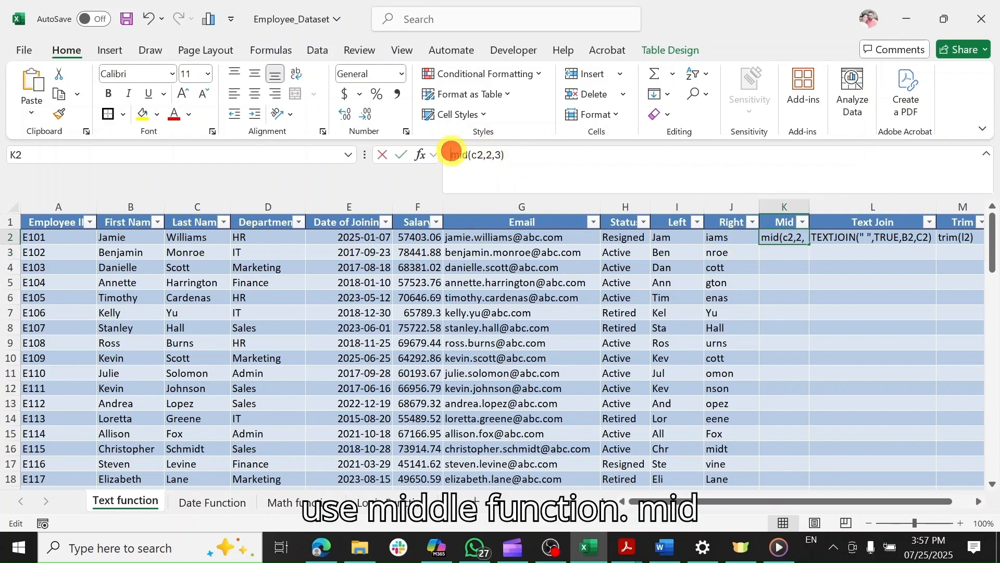
pyautogui.write('=')
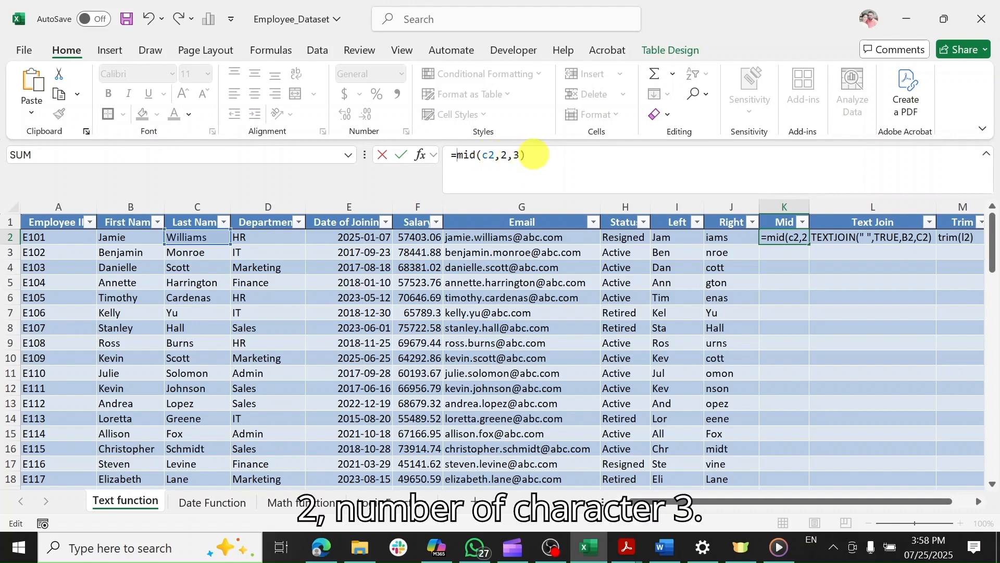
pyautogui.click(533, 154)
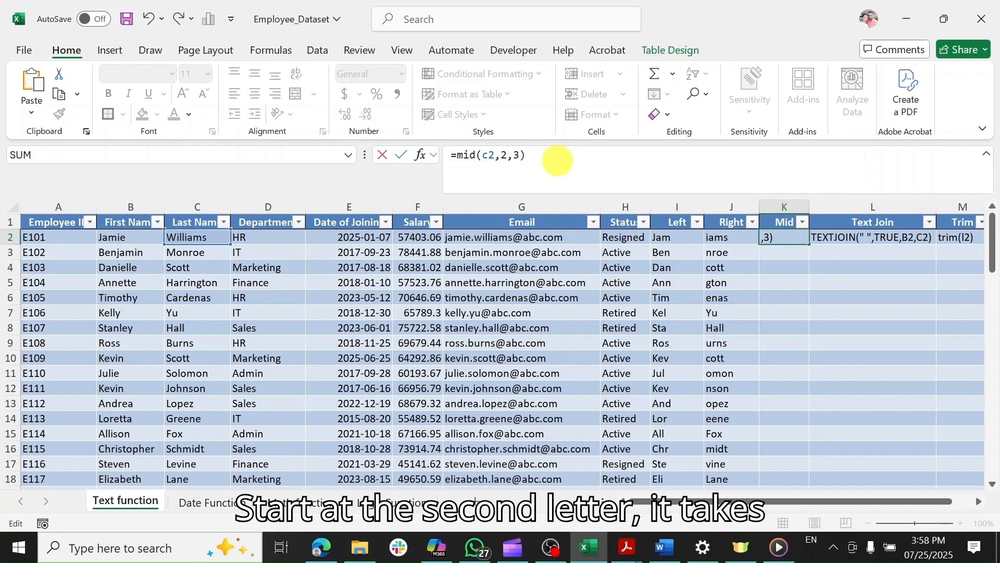
pyautogui.press('Return')
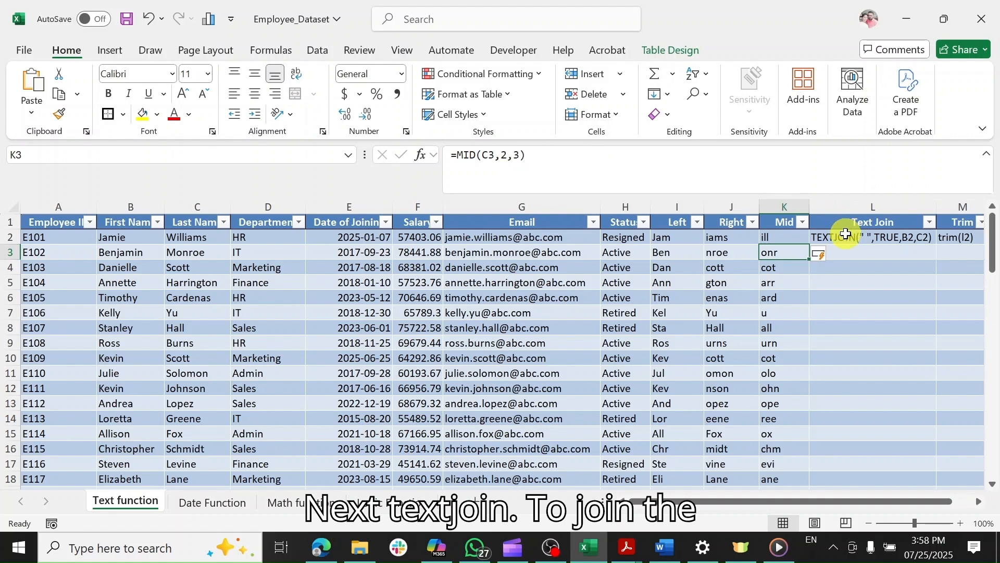
pyautogui.click(846, 234)
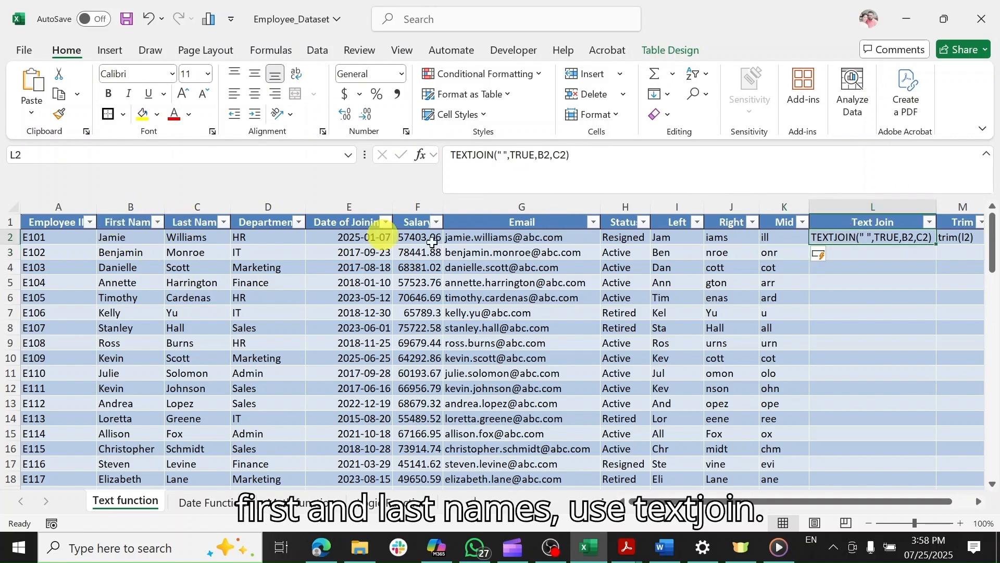
# Turn L2's TEXTJOIN(" ",TRUE,B2,C2) text into a formula joining first and last names.
pyautogui.click(451, 156)
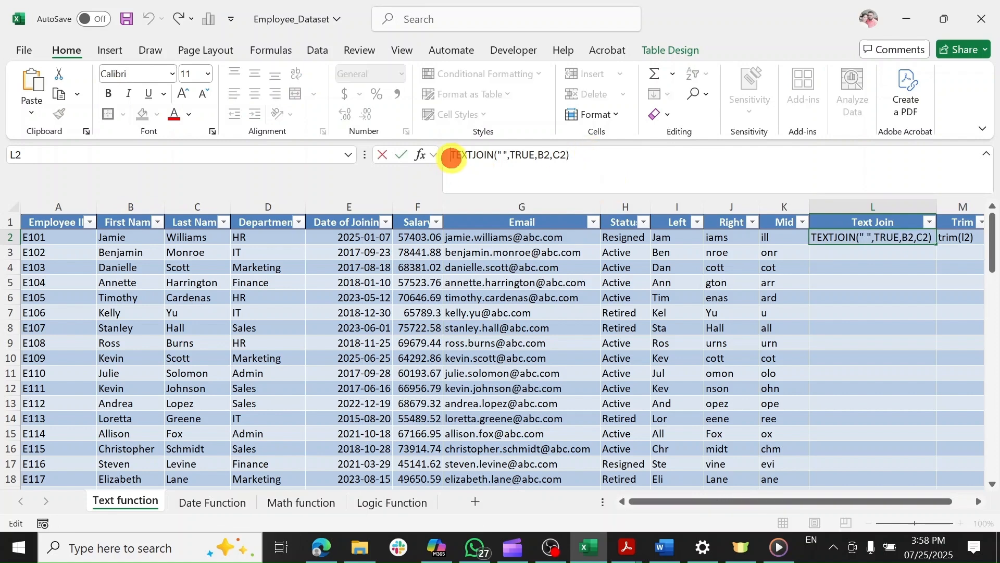
pyautogui.write('=')
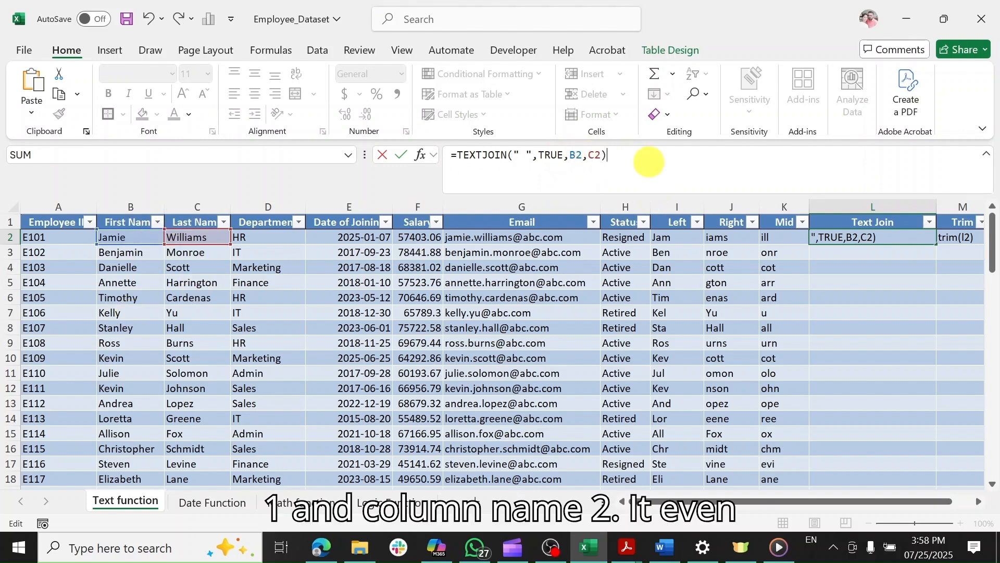
pyautogui.press('Return')
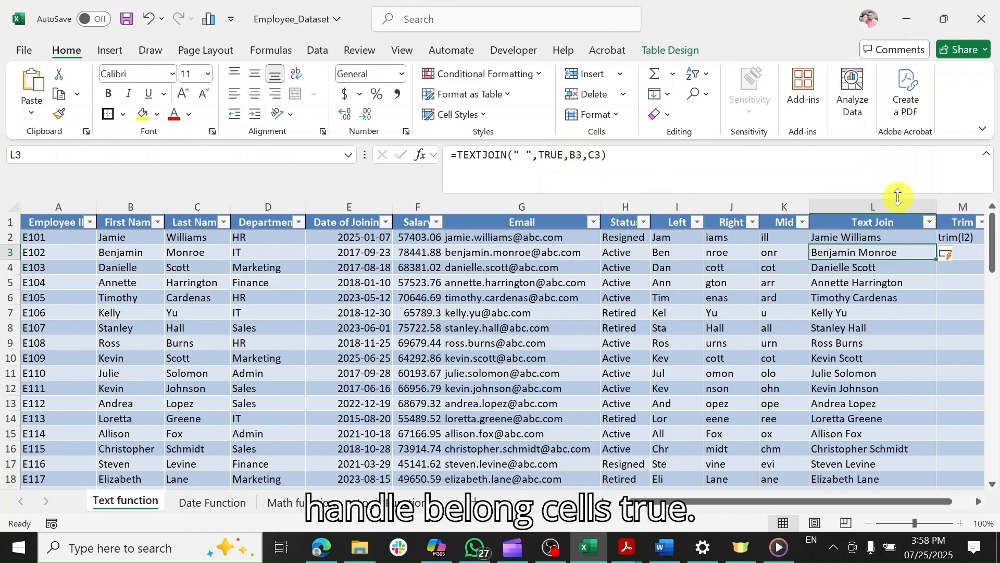
# Rename the Text Join column header to 'Full name'.
pyautogui.doubleClick(904, 224)
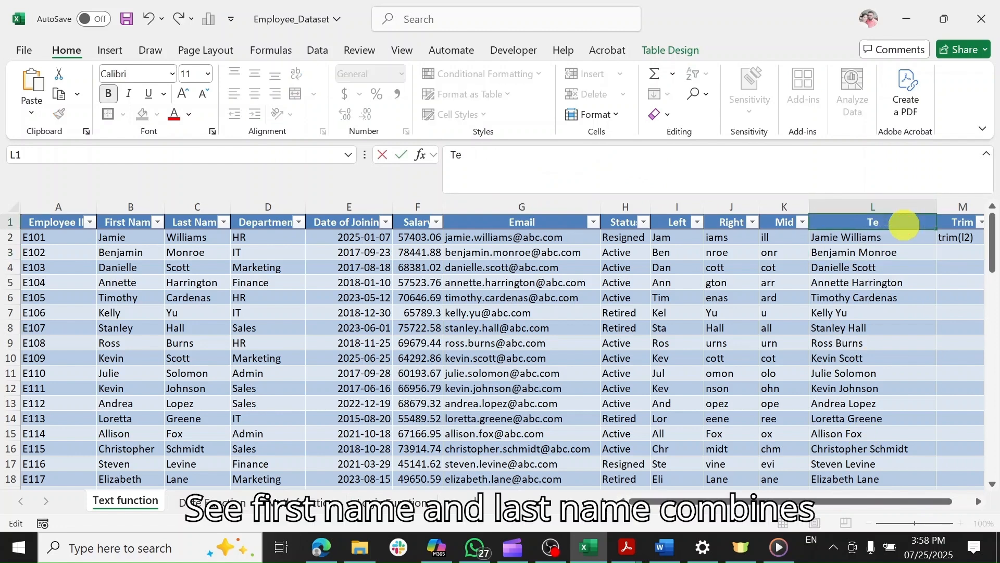
pyautogui.press('BackSpace')
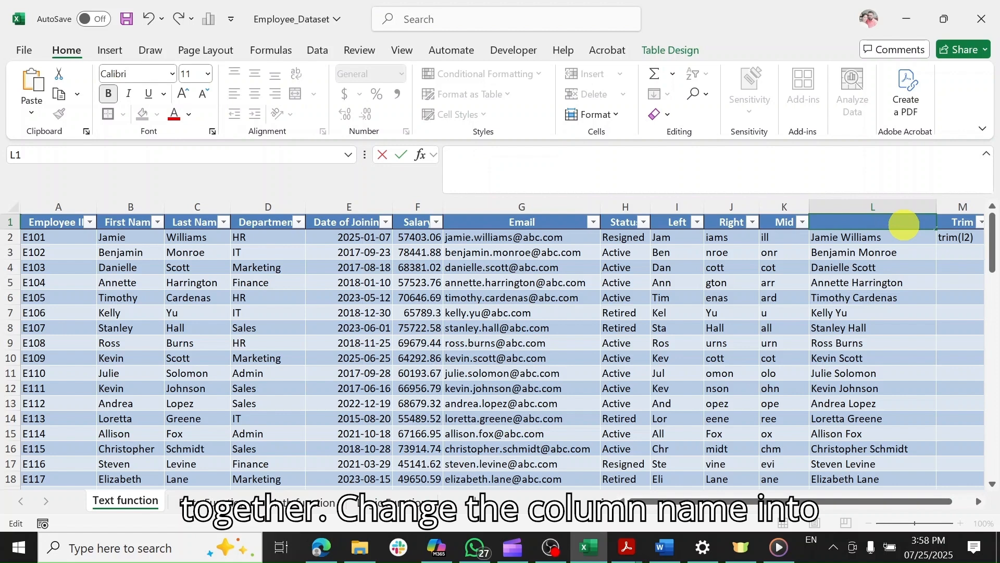
pyautogui.write('Full name')
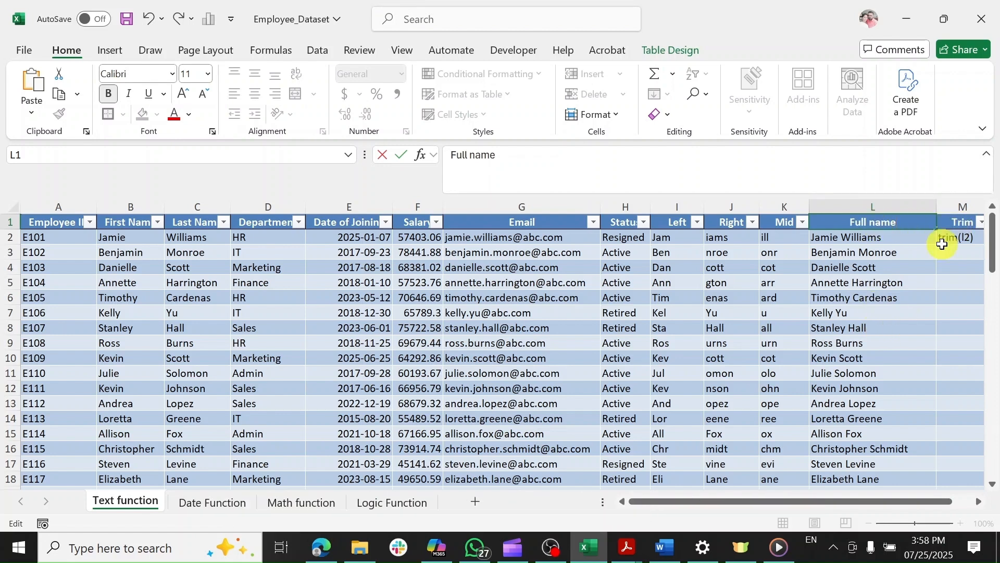
pyautogui.click(953, 224)
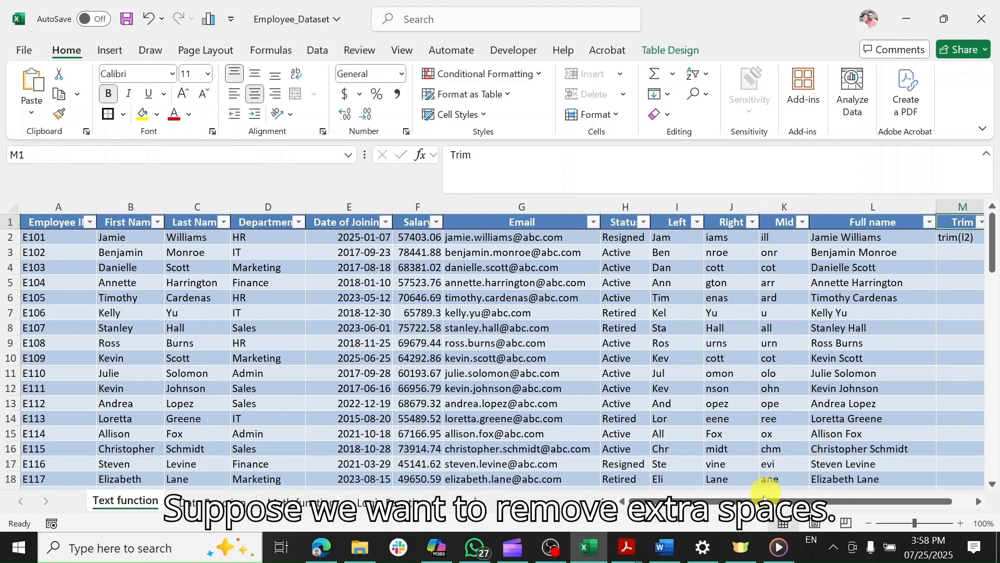
# Turn M2's trim(L2) text into a formula so the Trim column strips extra spaces.
pyautogui.hscroll(2, 733, 494)
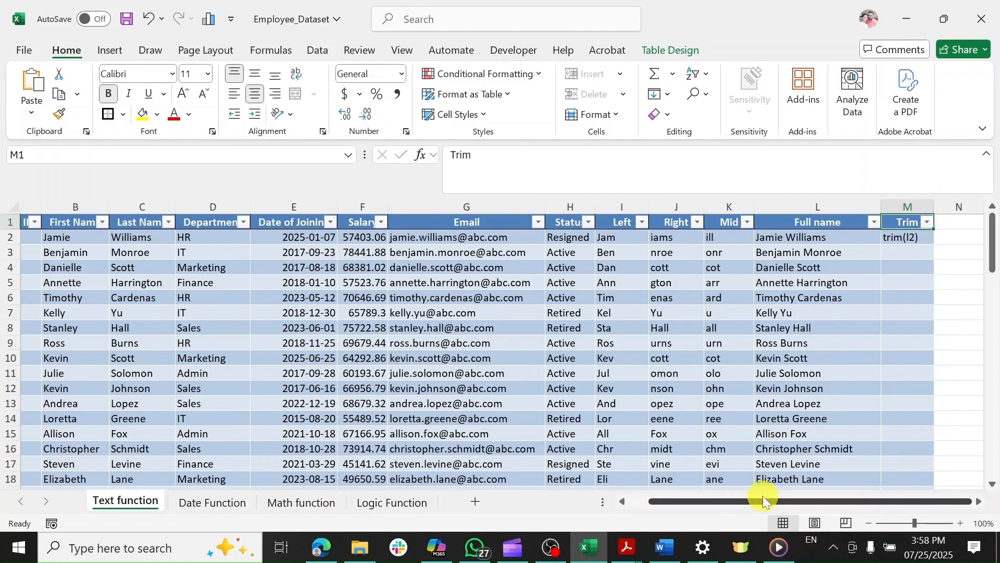
pyautogui.click(902, 241)
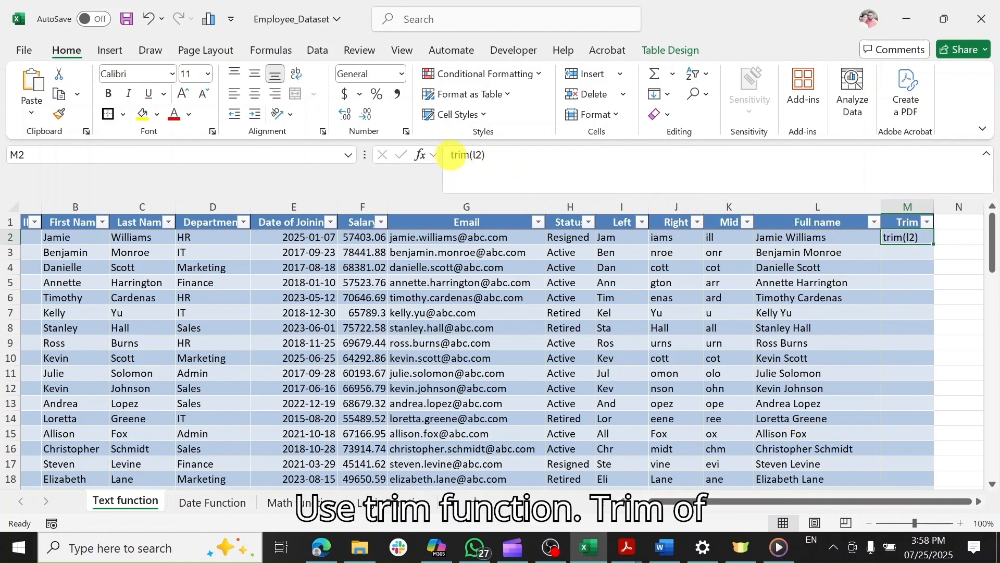
pyautogui.click(451, 155)
pyautogui.write('=')
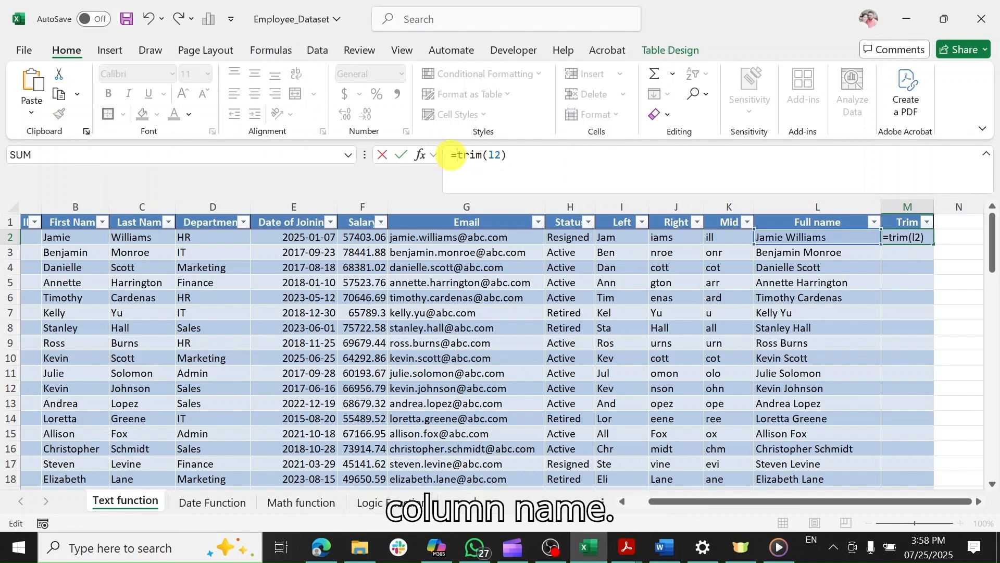
pyautogui.press('Return')
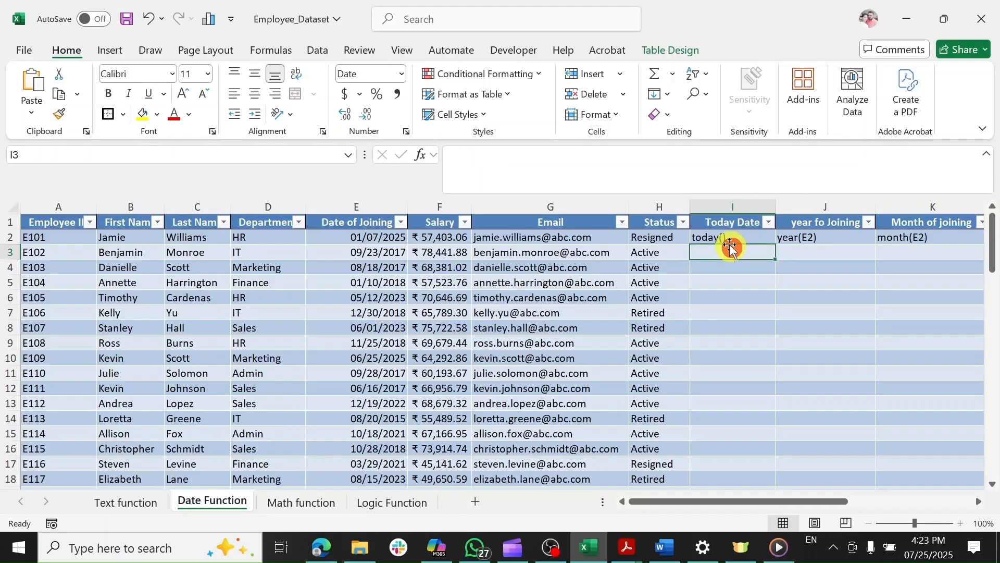
# Turn I2's today() text into a formula filling the Today Date column.
pyautogui.click(720, 236)
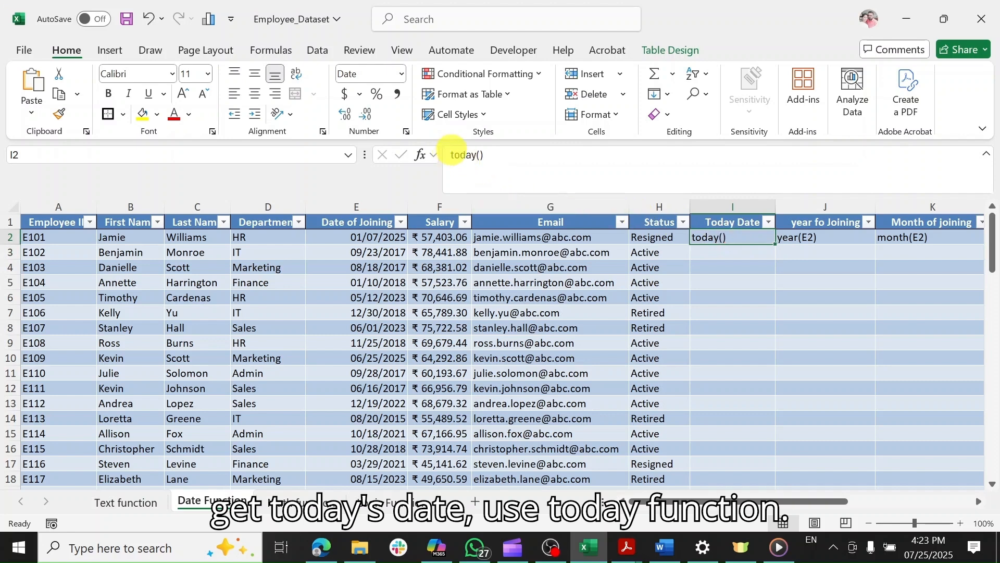
pyautogui.click(451, 152)
pyautogui.write('=')
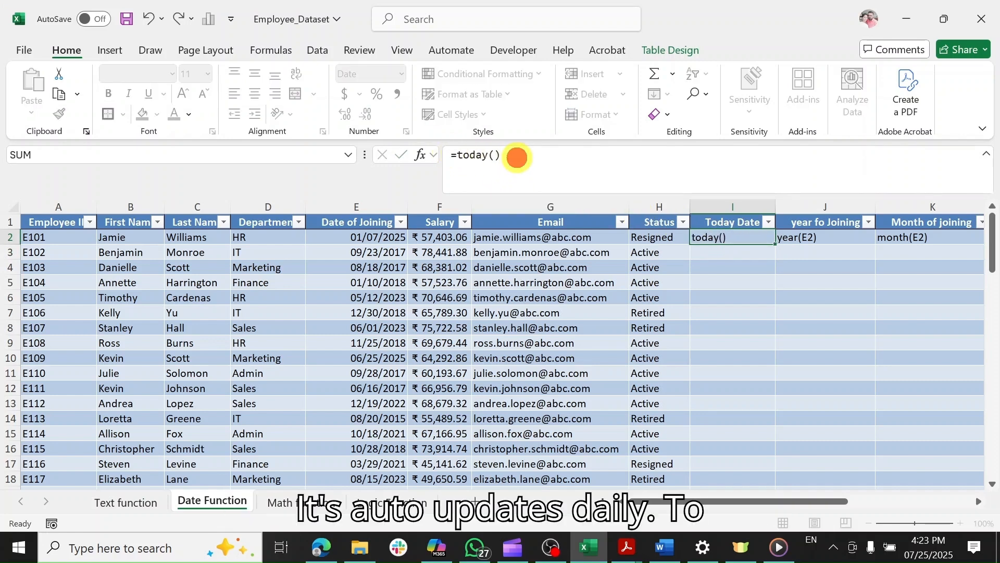
pyautogui.press('Return')
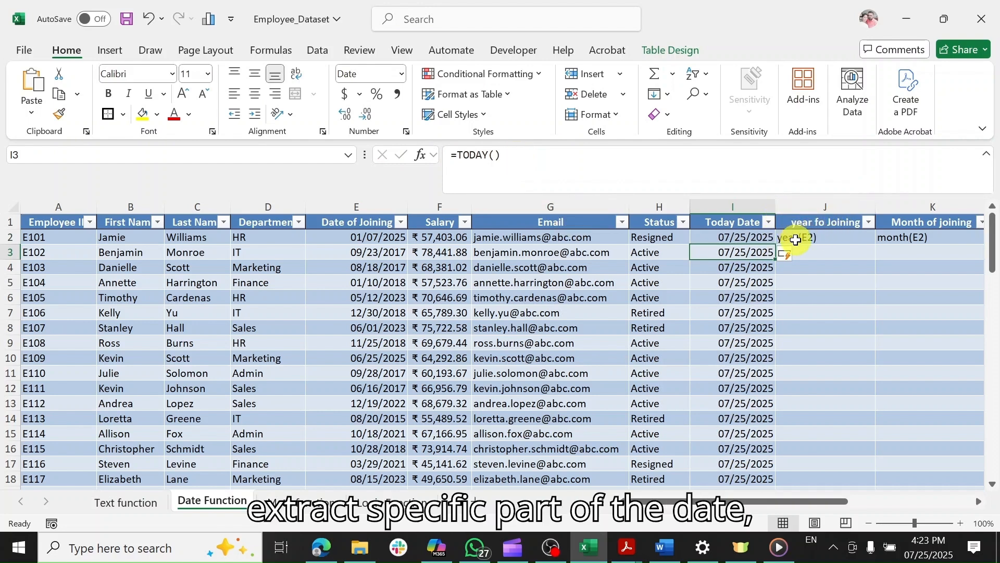
# Turn J2's year(E2) text into a formula giving each employee's joining year.
pyautogui.click(796, 239)
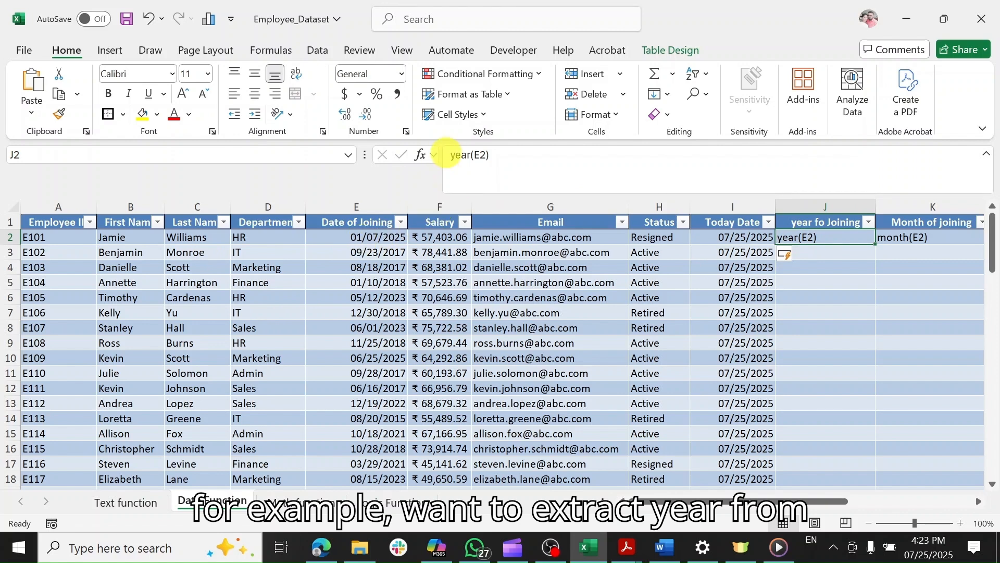
pyautogui.click(450, 154)
pyautogui.write('=')
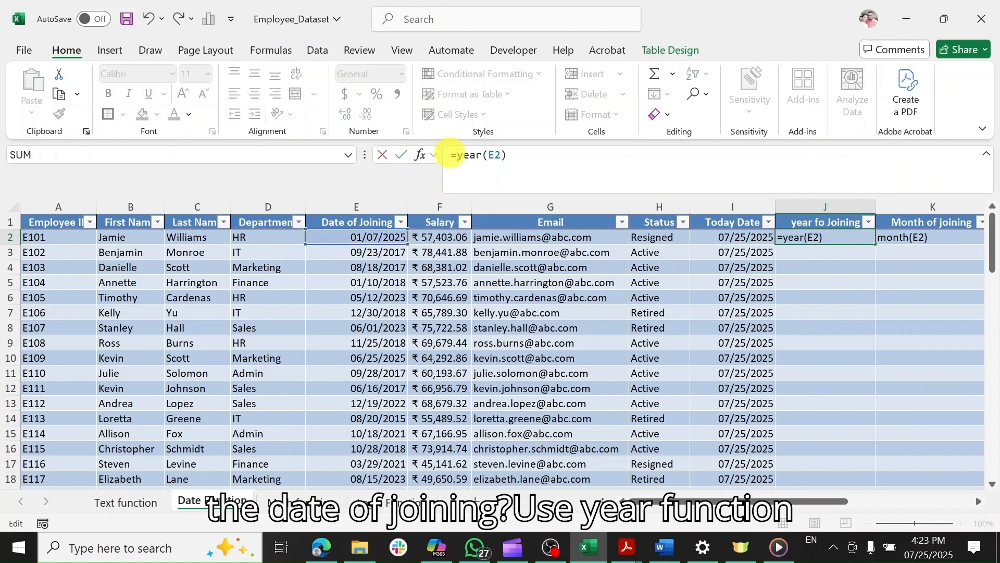
pyautogui.press('Return')
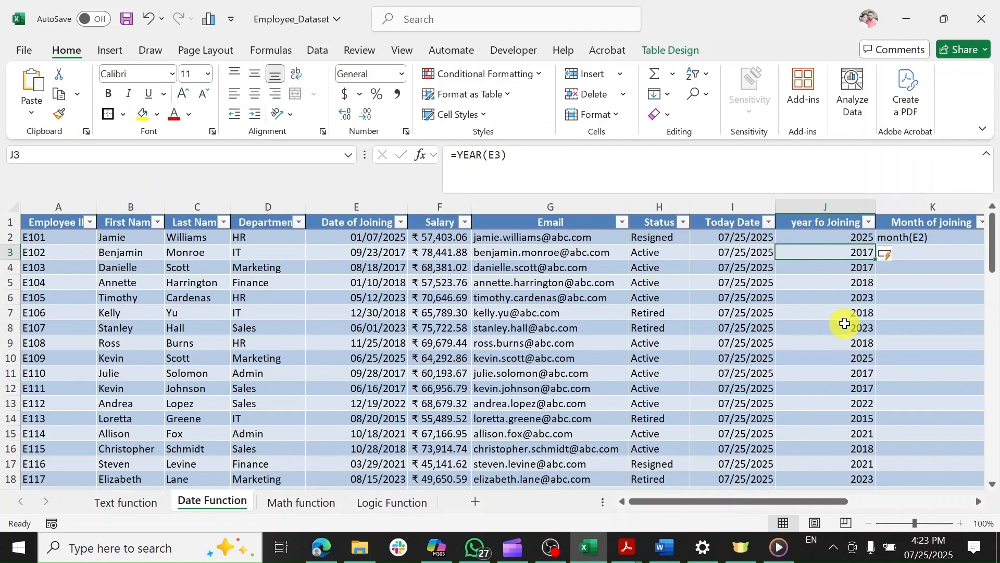
# Commit K2's MONTH(E2) formula so the Month of joining column fills.
pyautogui.click(909, 236)
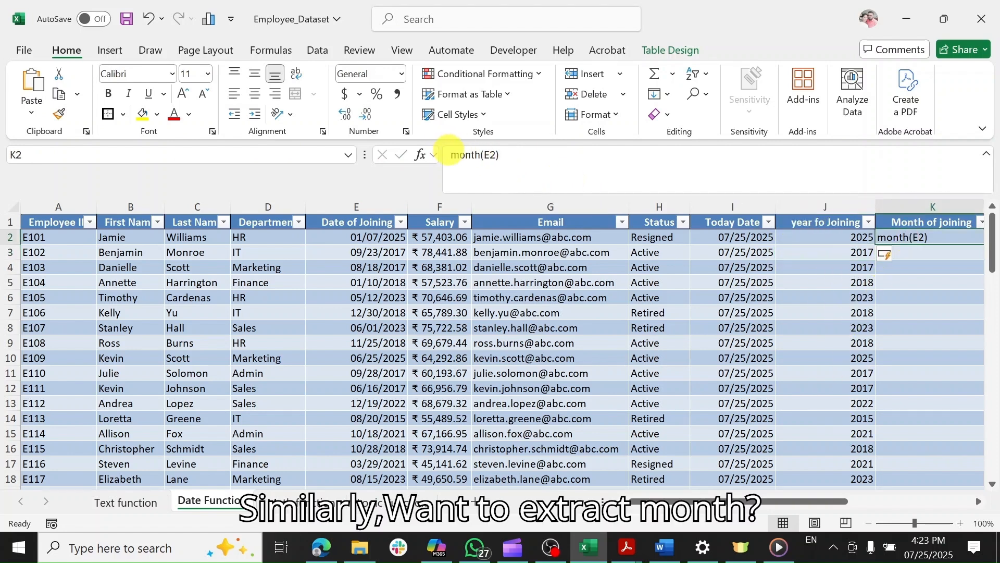
pyautogui.click(449, 155)
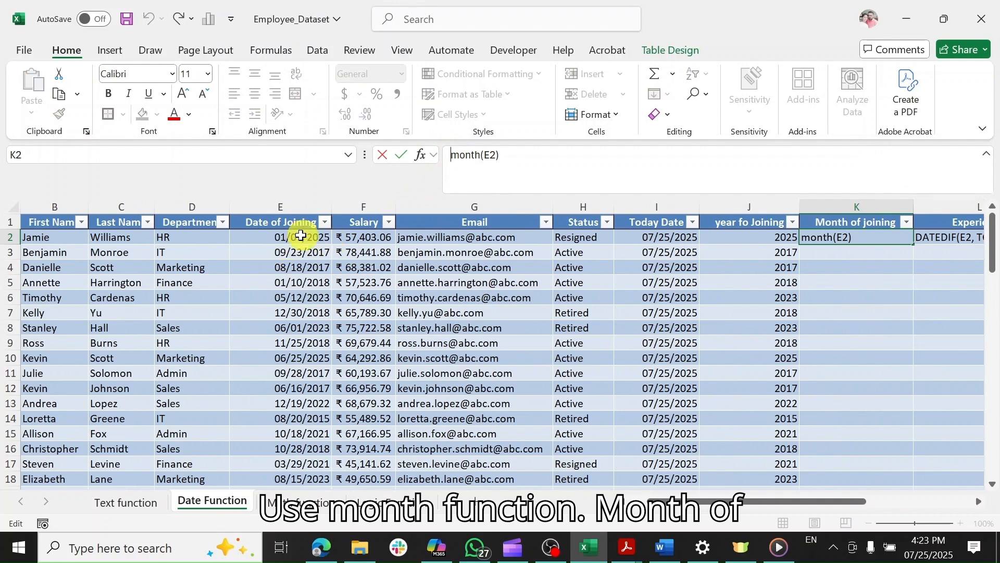
pyautogui.press('Return')
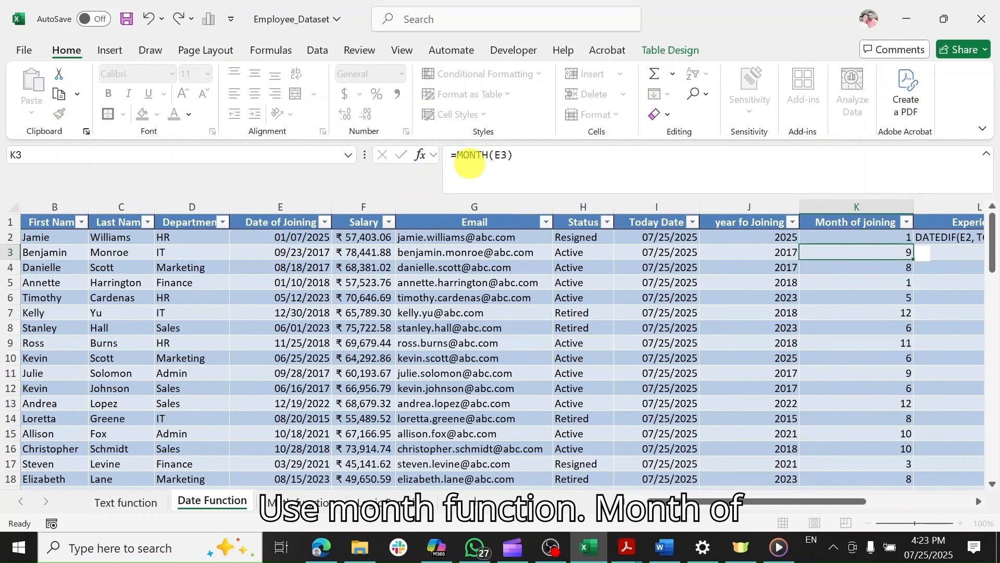
pyautogui.moveTo(676, 503); pyautogui.dragTo(758, 504)
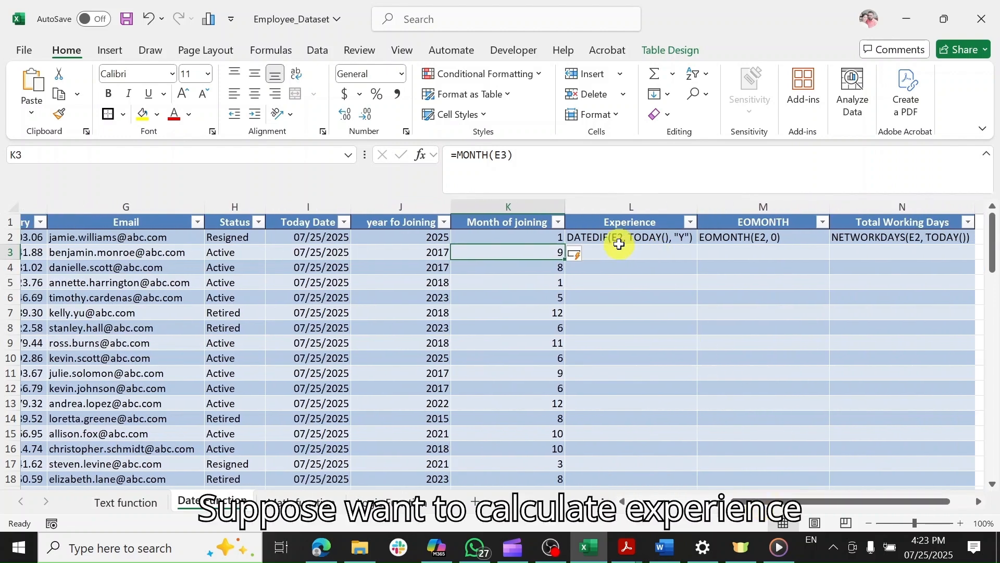
# Turn L2's DATEDIF(E2, TODAY(), "Y") text into a formula giving years of experience.
pyautogui.click(655, 237)
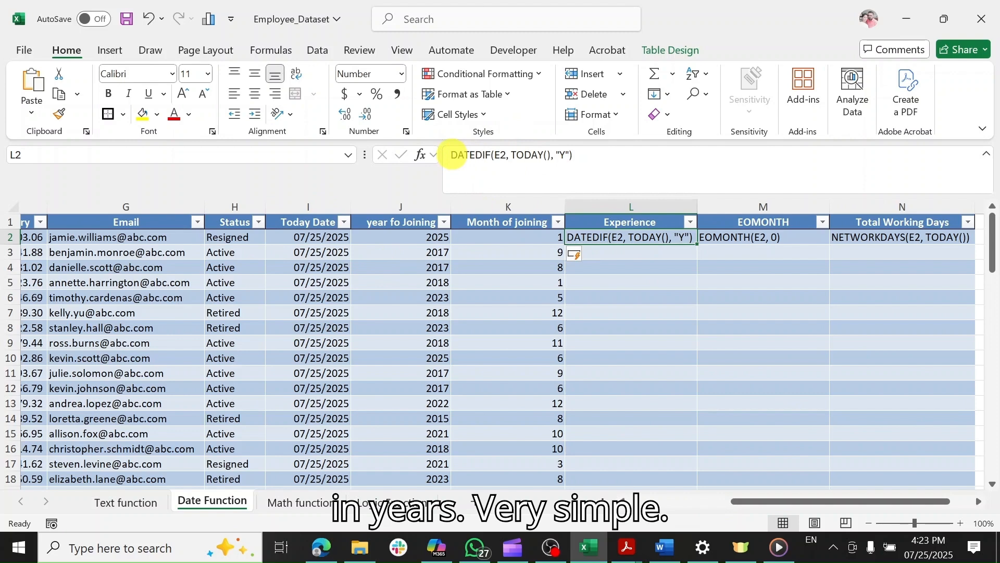
pyautogui.click(452, 155)
pyautogui.write('=')
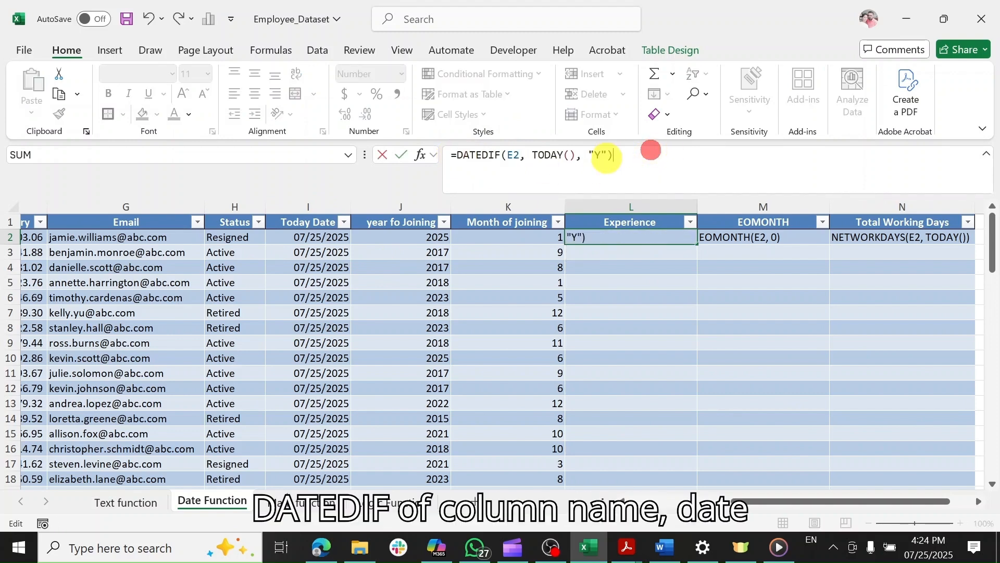
pyautogui.press('Return')
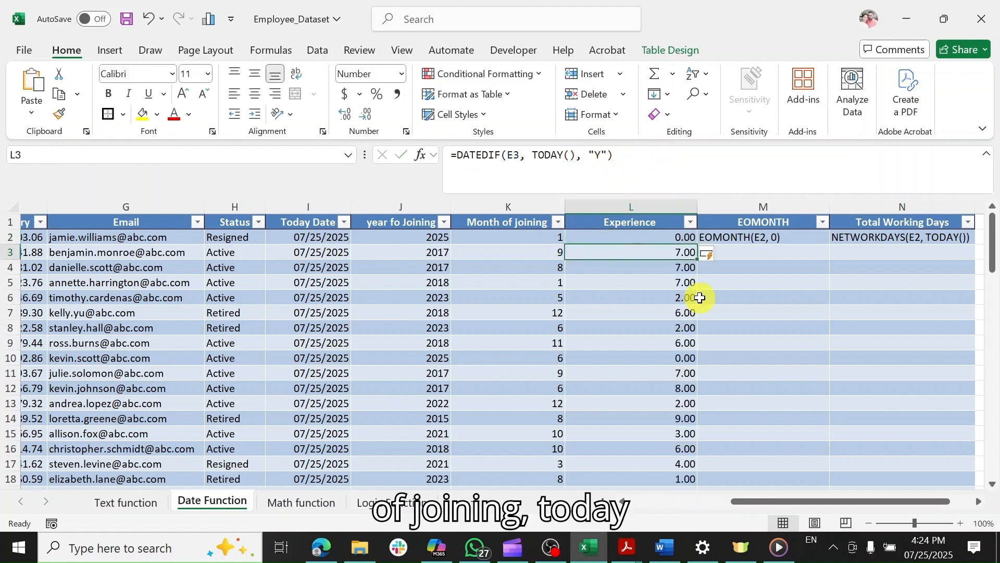
# Remove all decimal places from the Experience column values.
pyautogui.click(361, 115)
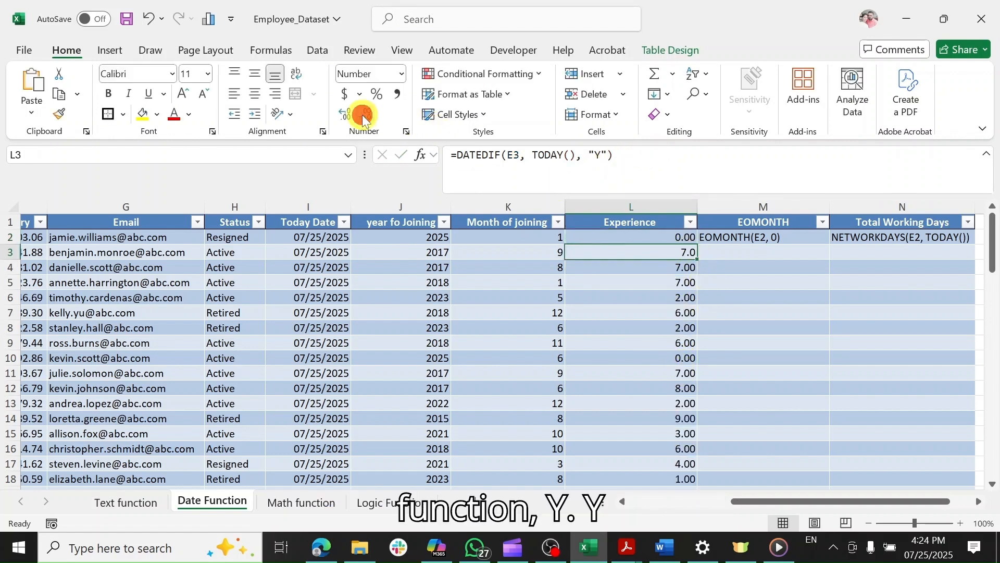
pyautogui.click(675, 206)
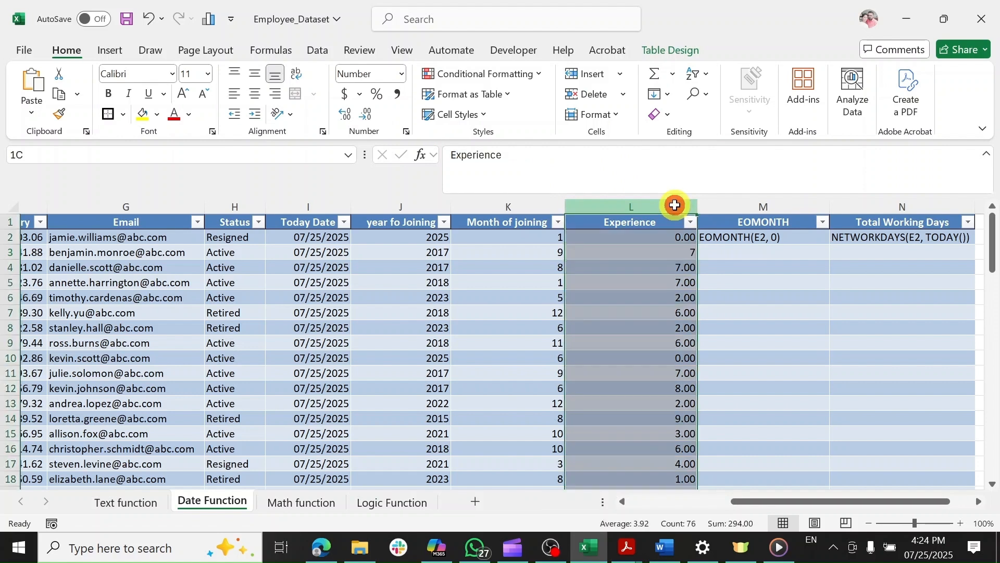
pyautogui.click(361, 115)
pyautogui.click(362, 115)
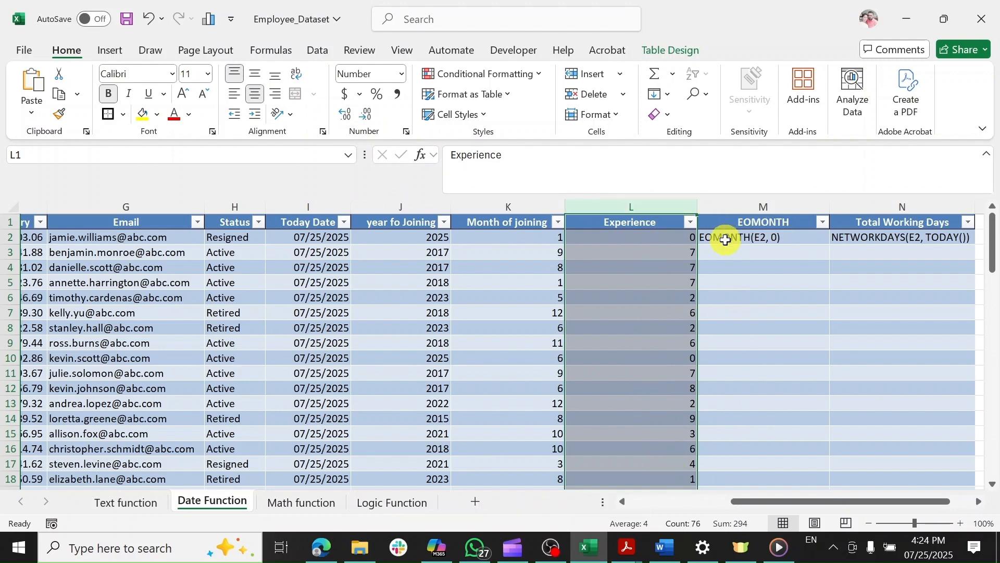
pyautogui.click(726, 239)
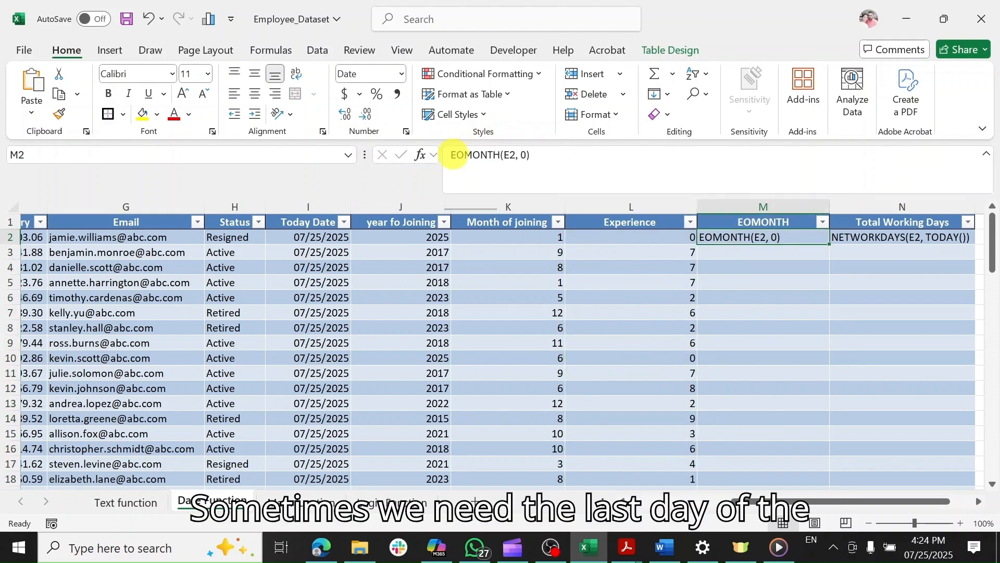
# Turn M2's EOMONTH(E2, 0) text into a formula showing each joining month's last day.
pyautogui.click(452, 154)
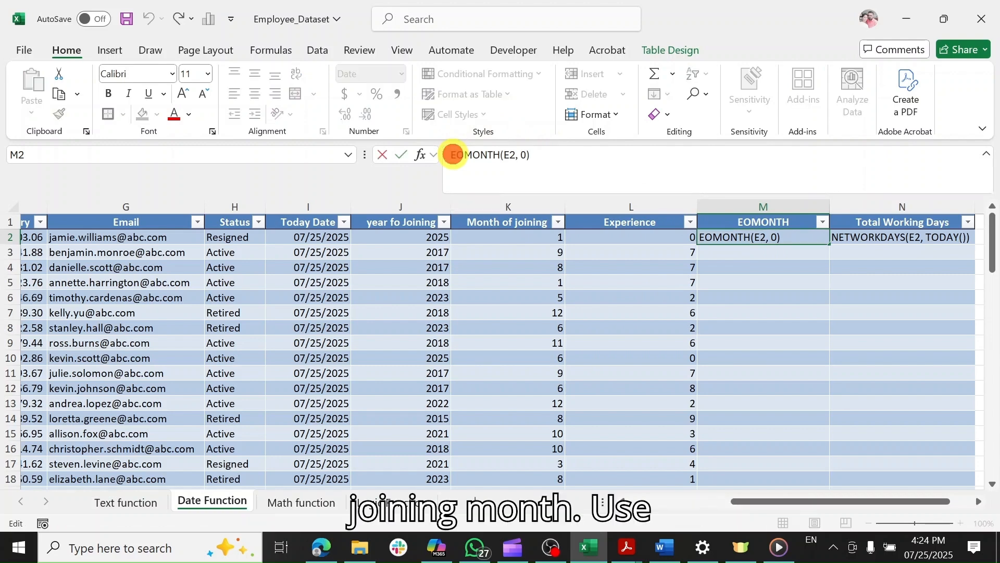
pyautogui.write('=')
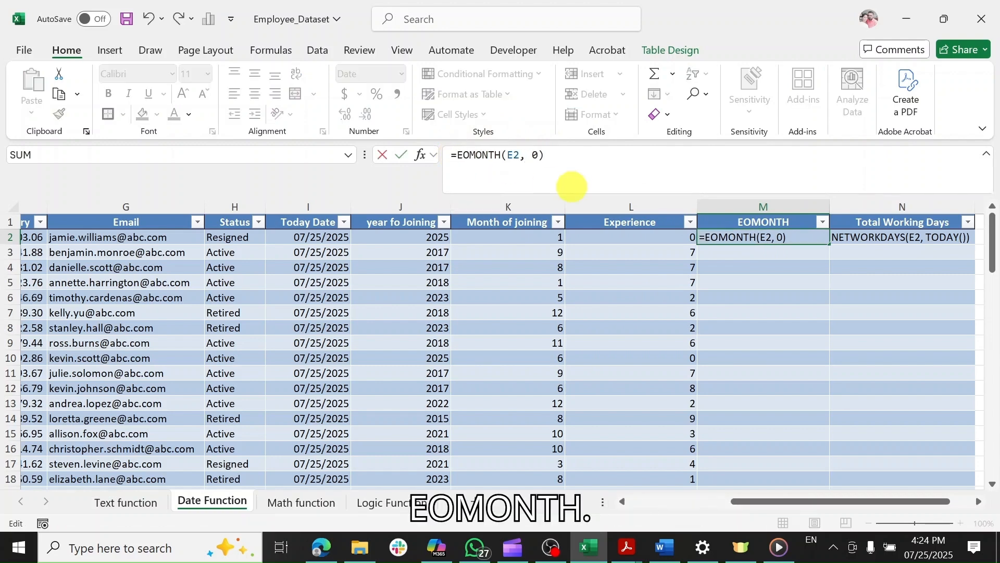
pyautogui.press('Return')
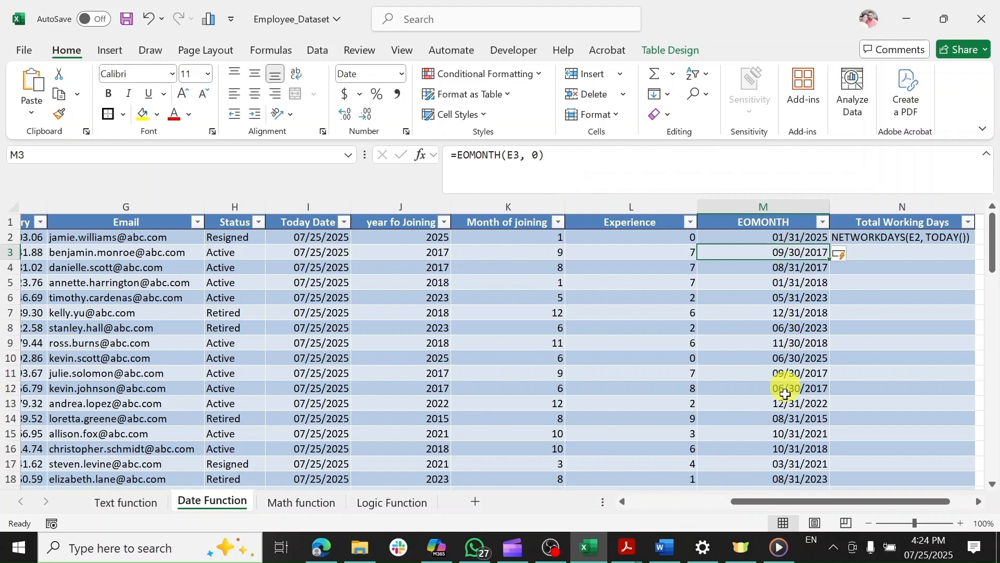
pyautogui.moveTo(771, 501); pyautogui.dragTo(803, 502)
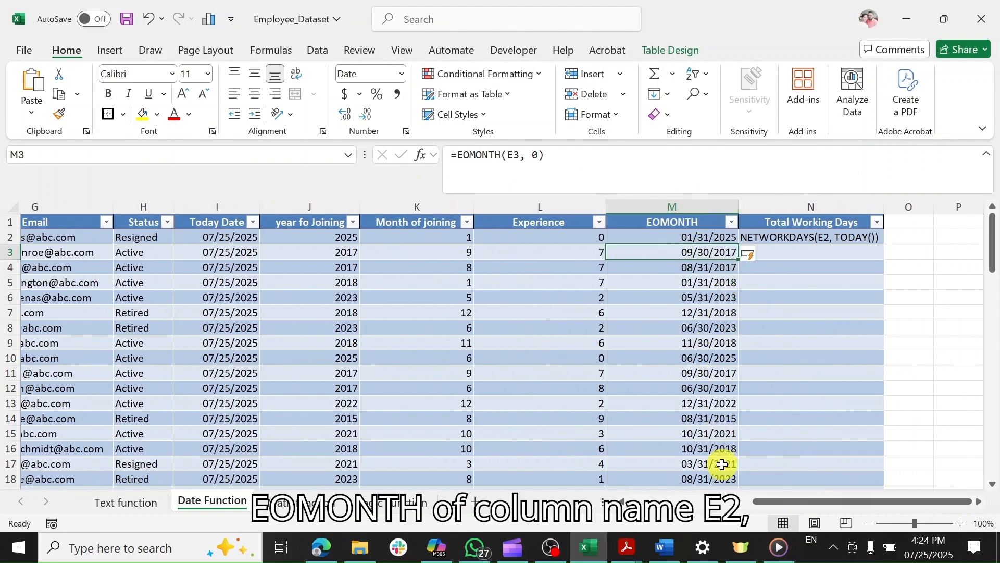
pyautogui.click(811, 236)
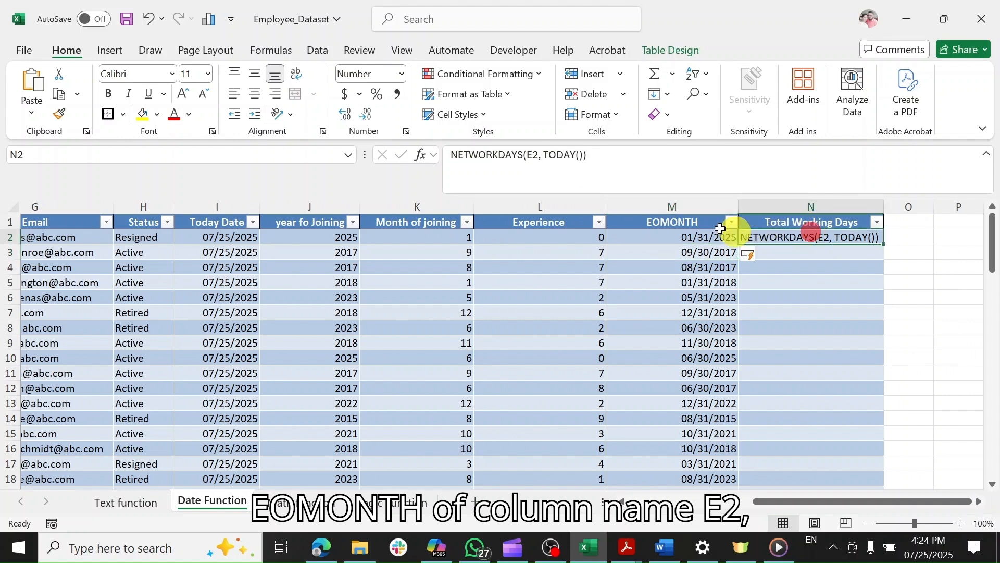
# Turn N2's NETWORKDAYS(E2, TODAY()) text into a formula counting workdays since joining.
pyautogui.click(450, 154)
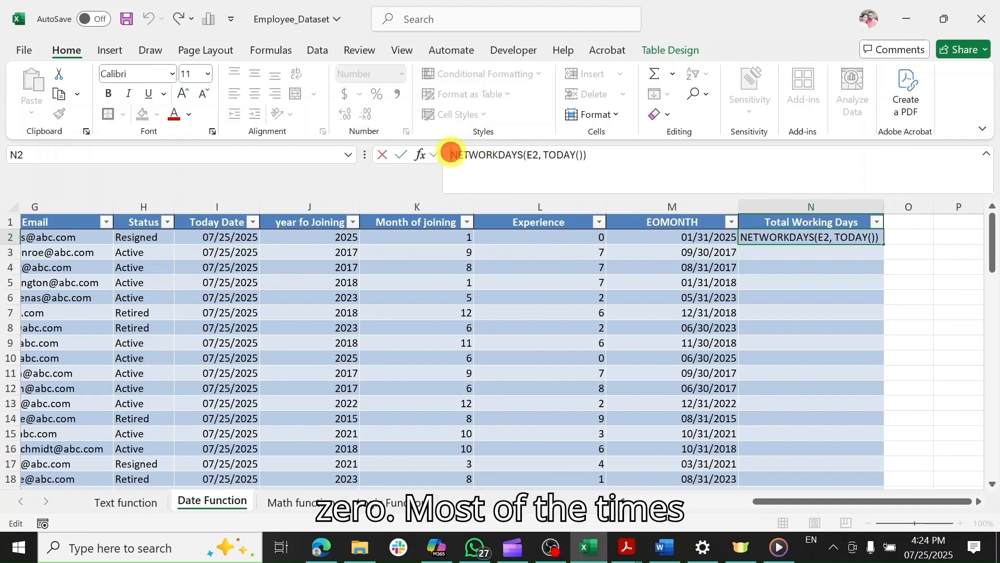
pyautogui.write('=')
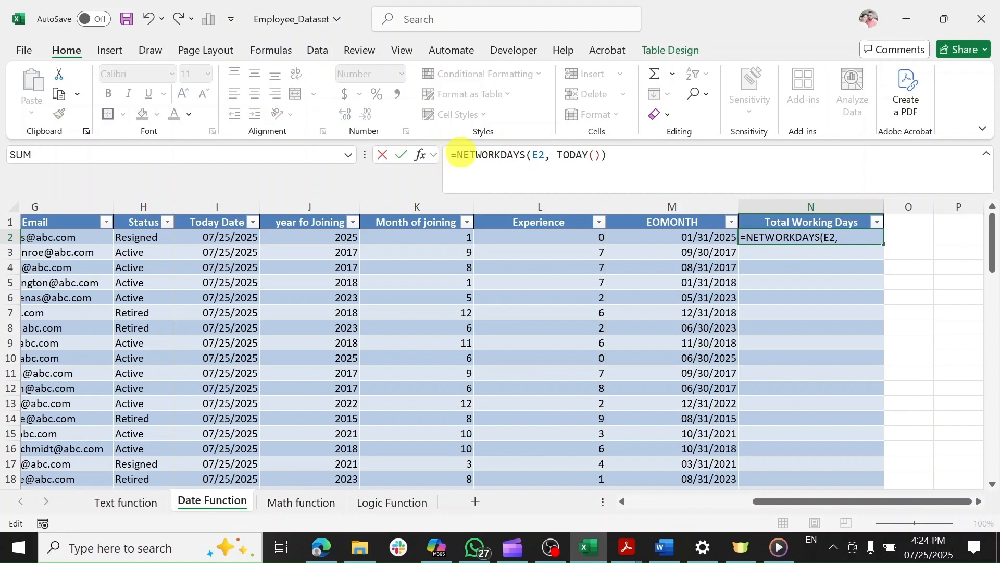
pyautogui.click(622, 154)
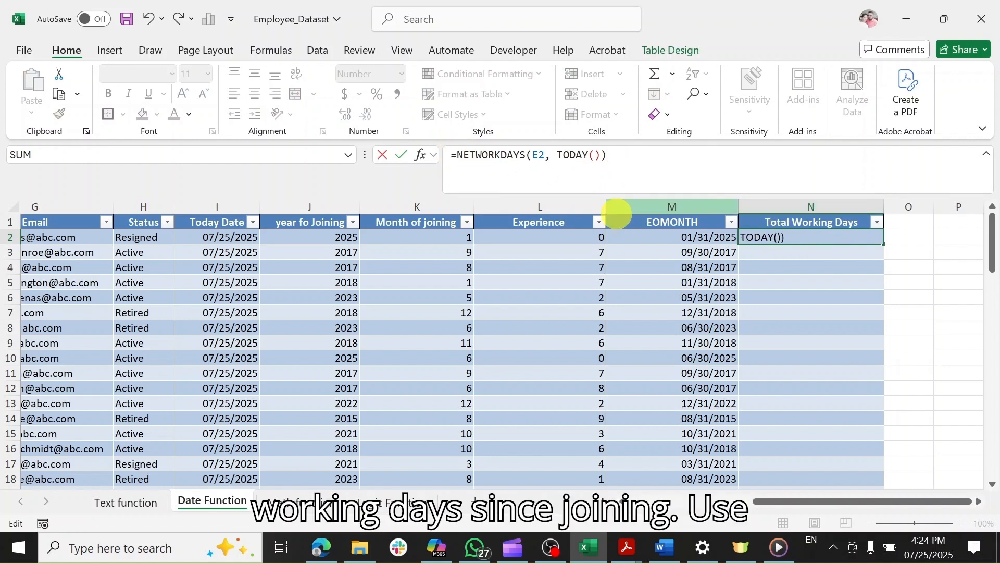
pyautogui.press('Return')
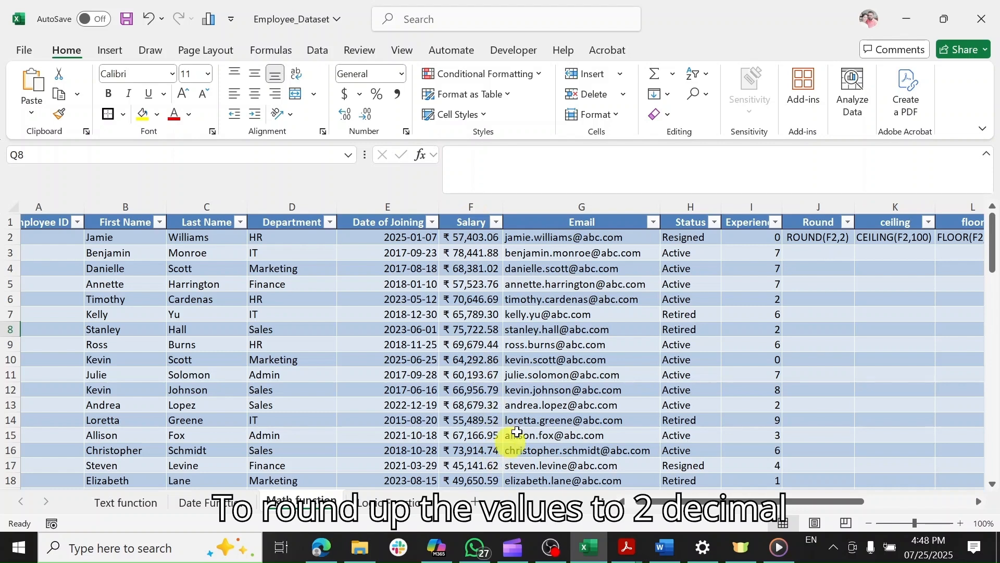
# Turn J2's ROUND(F2,2) text into a formula rounding salaries to 2 decimals.
pyautogui.click(797, 241)
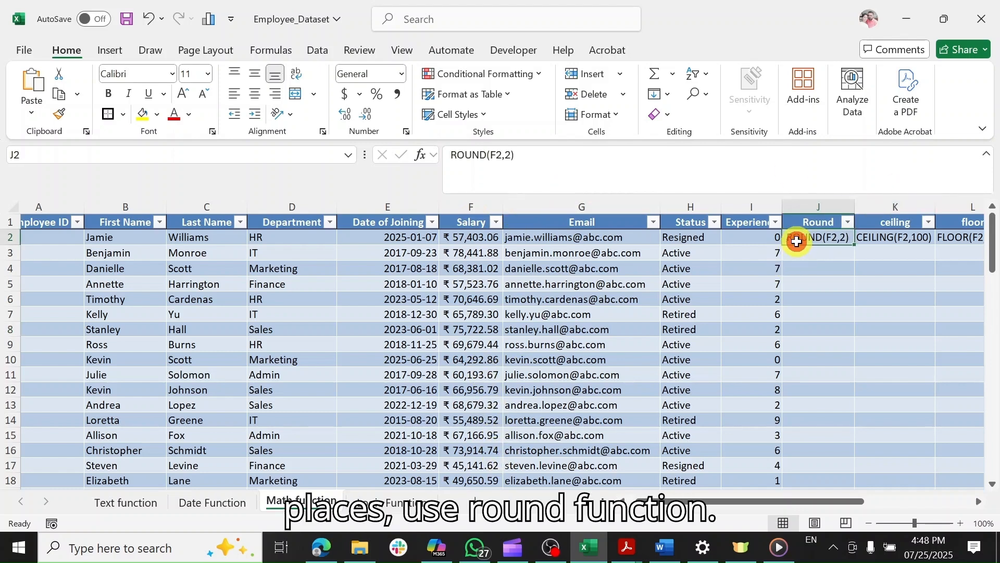
pyautogui.click(451, 153)
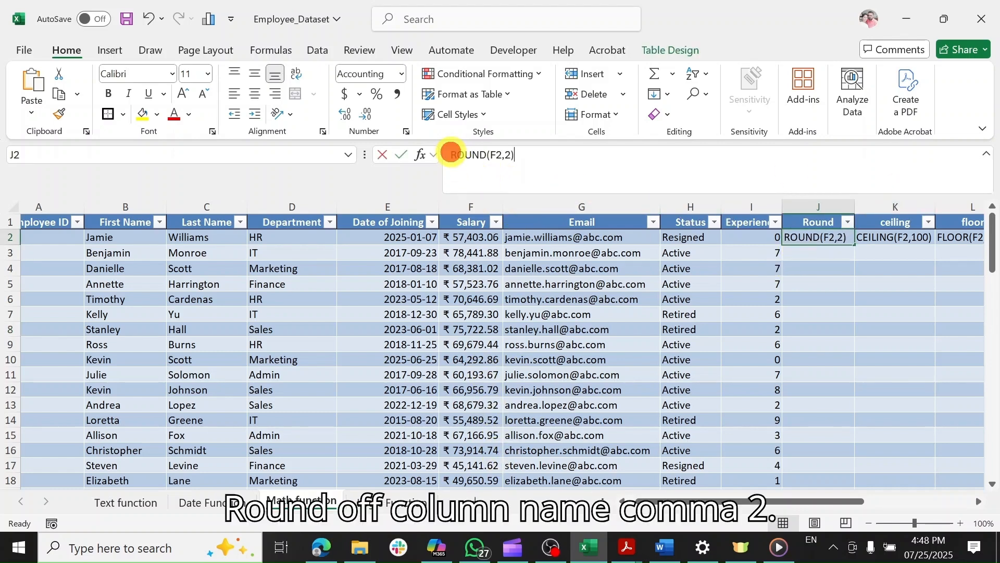
pyautogui.write('=')
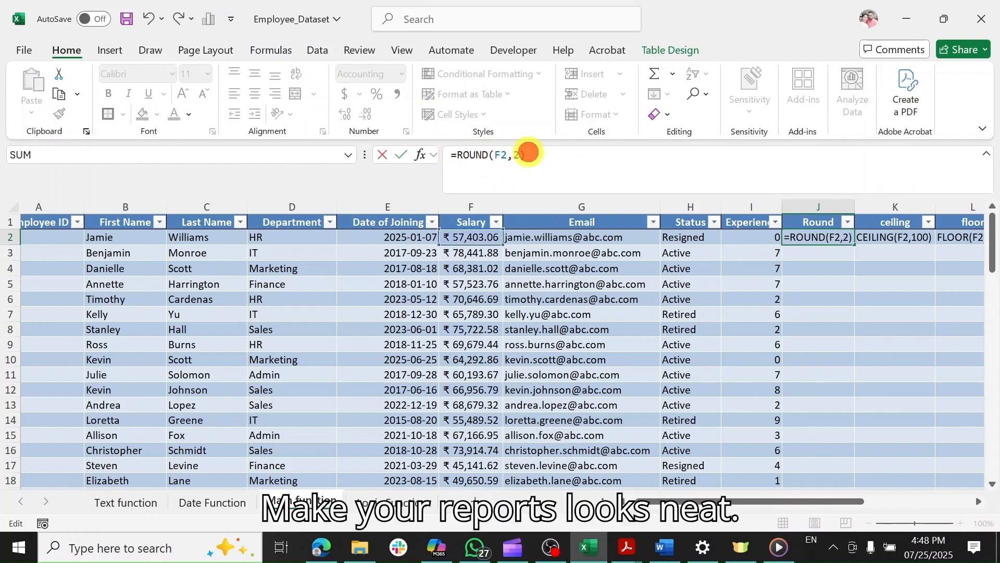
pyautogui.press('Return')
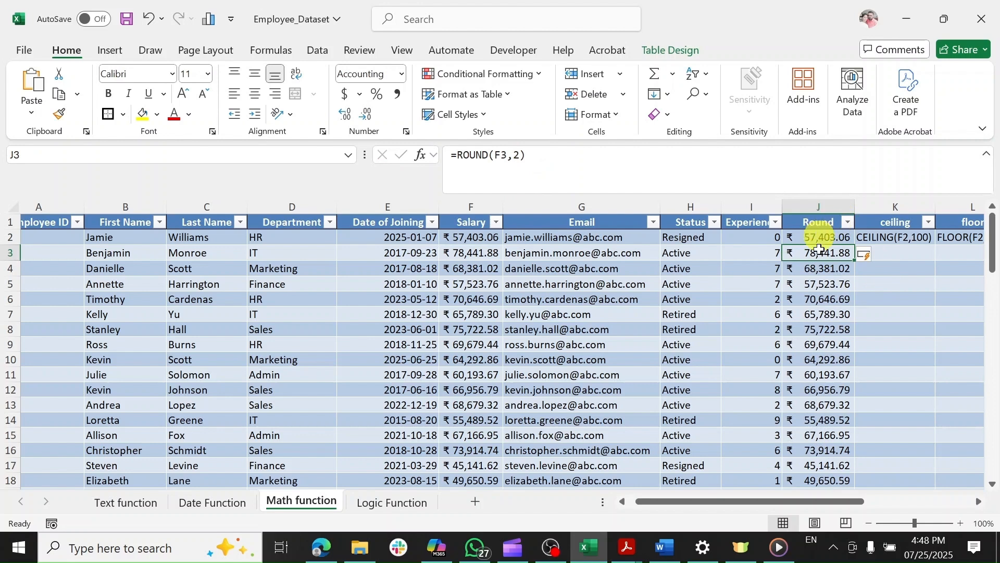
pyautogui.moveTo(759, 501); pyautogui.dragTo(784, 501)
# Turn K2's CEILING(F2,100) text into a formula rounding salaries up to the next 100.
pyautogui.click(760, 237)
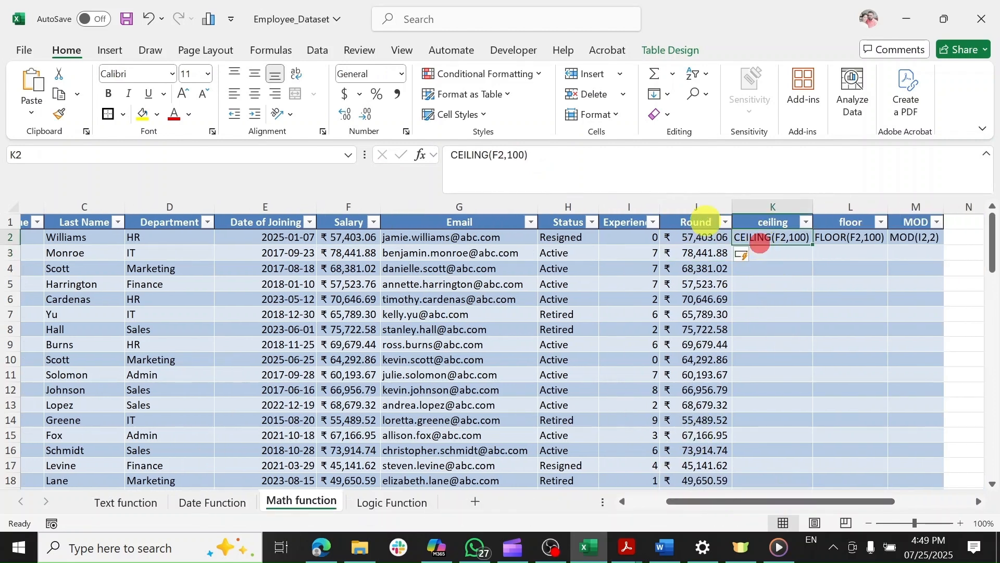
pyautogui.click(449, 154)
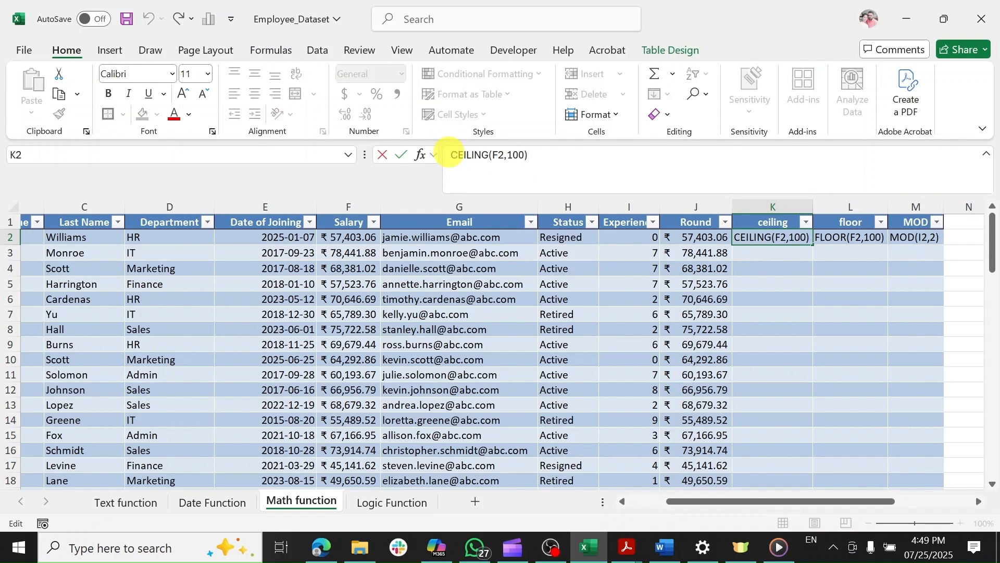
pyautogui.write('=')
pyautogui.press('Return')
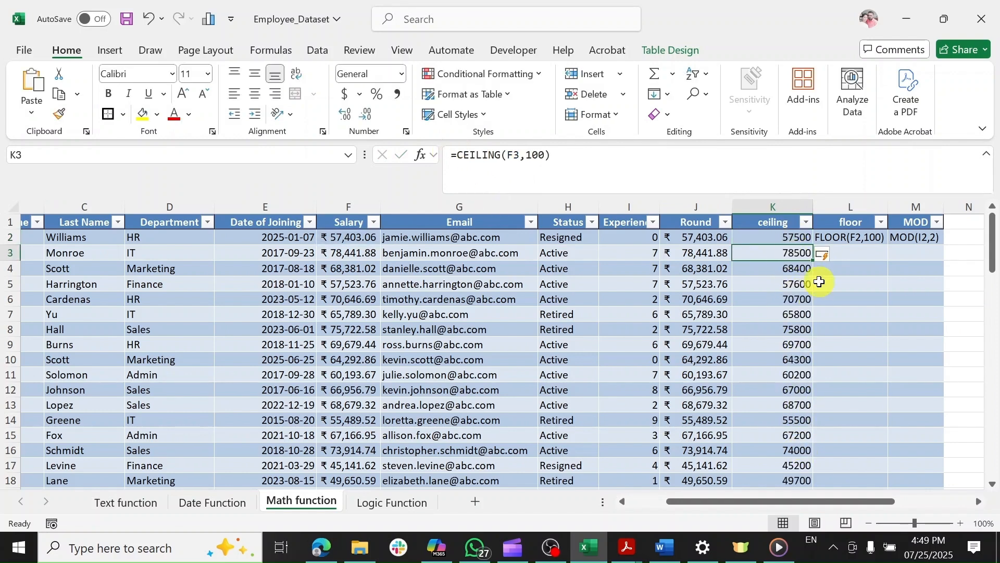
pyautogui.click(840, 237)
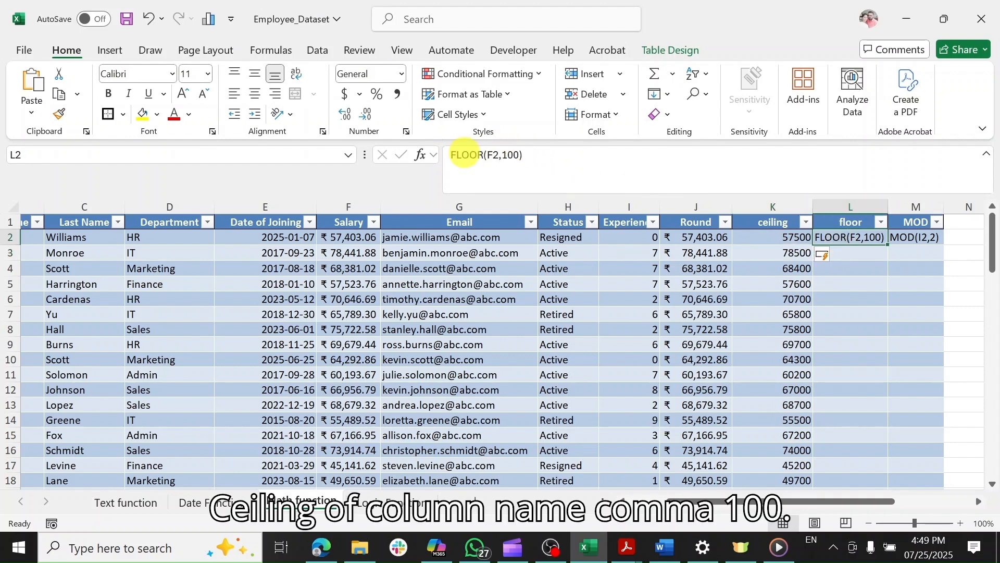
# Turn L2's FLOOR text into a formula rounding salaries down to the nearest 100.
pyautogui.click(451, 154)
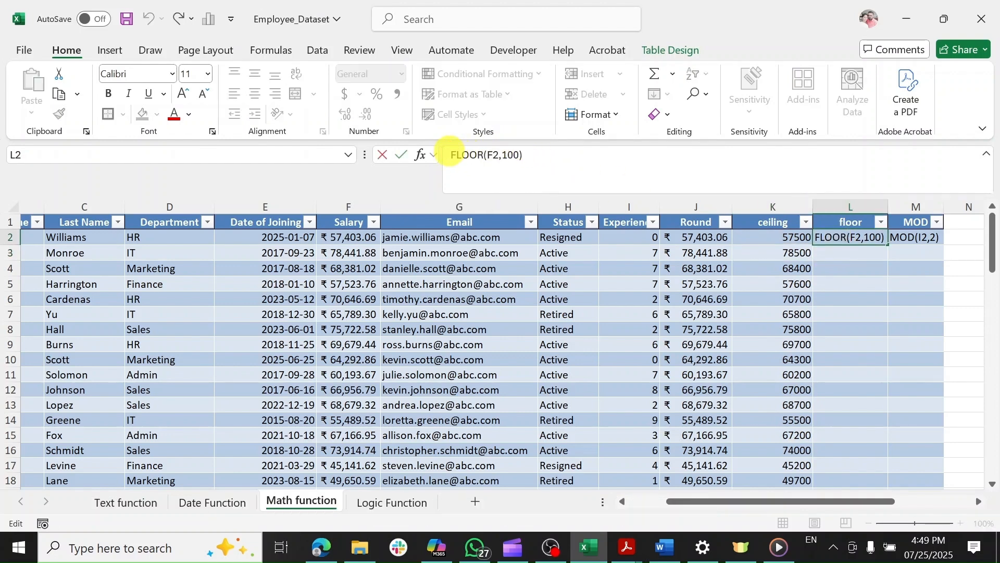
pyautogui.click(775, 219)
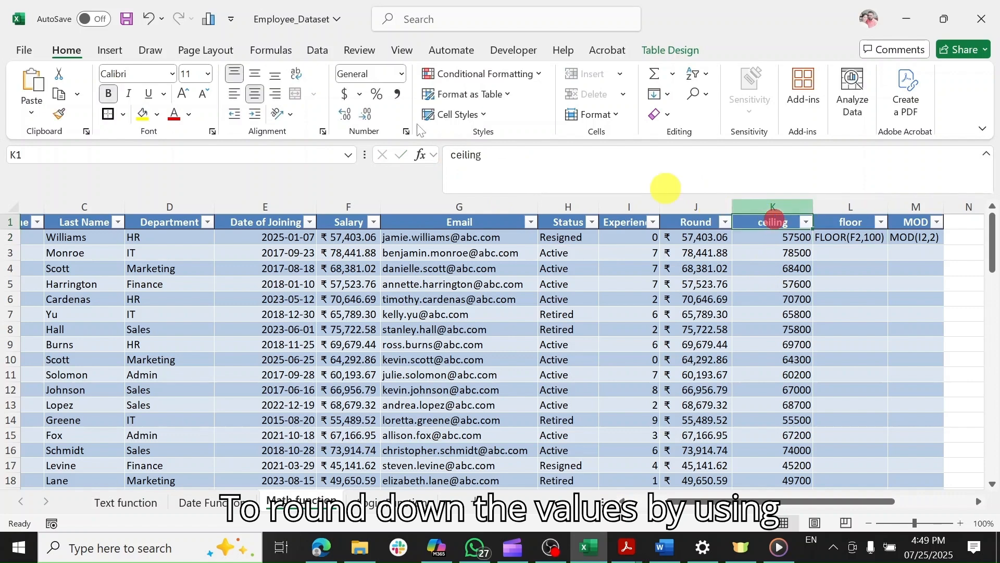
pyautogui.click(839, 237)
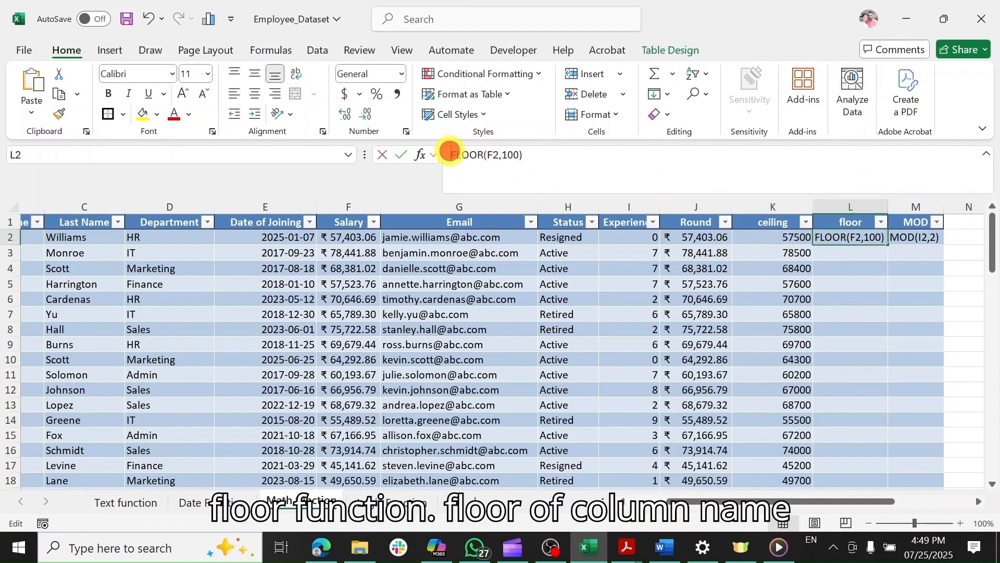
pyautogui.click(450, 154)
pyautogui.write('=')
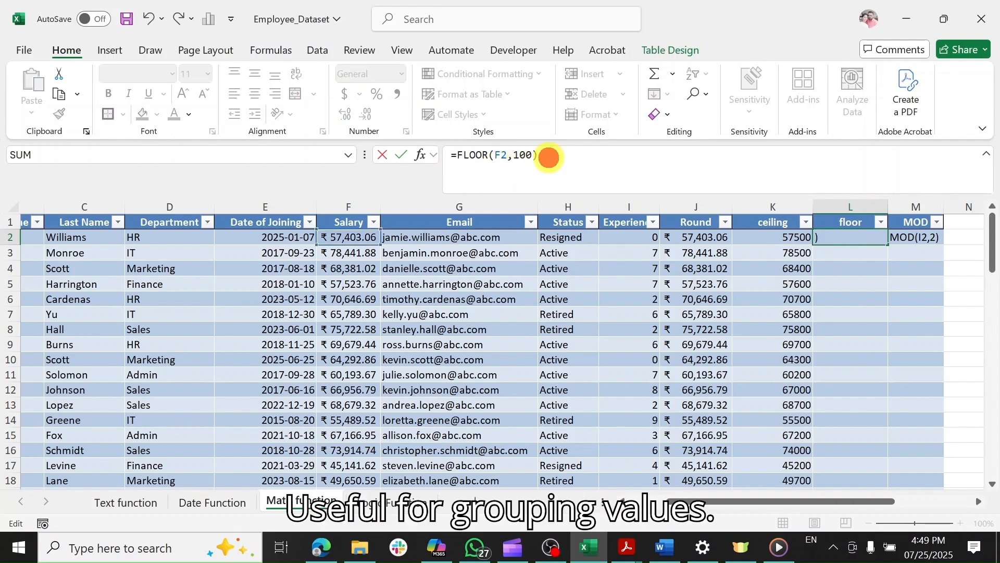
pyautogui.press('Return')
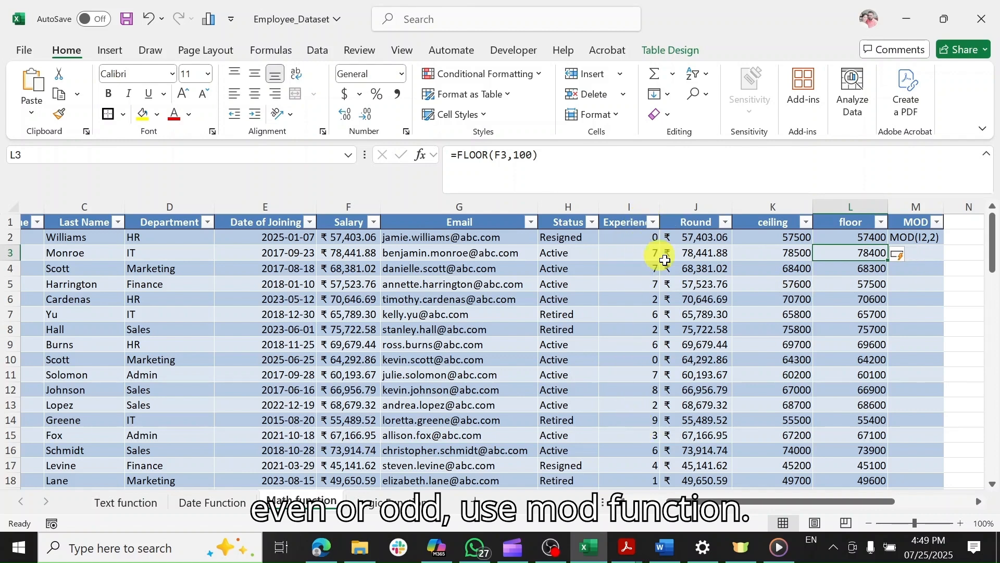
# Turn M2's MOD(I2,2) text into a formula flagging experience parity as 0 or 1.
pyautogui.click(905, 237)
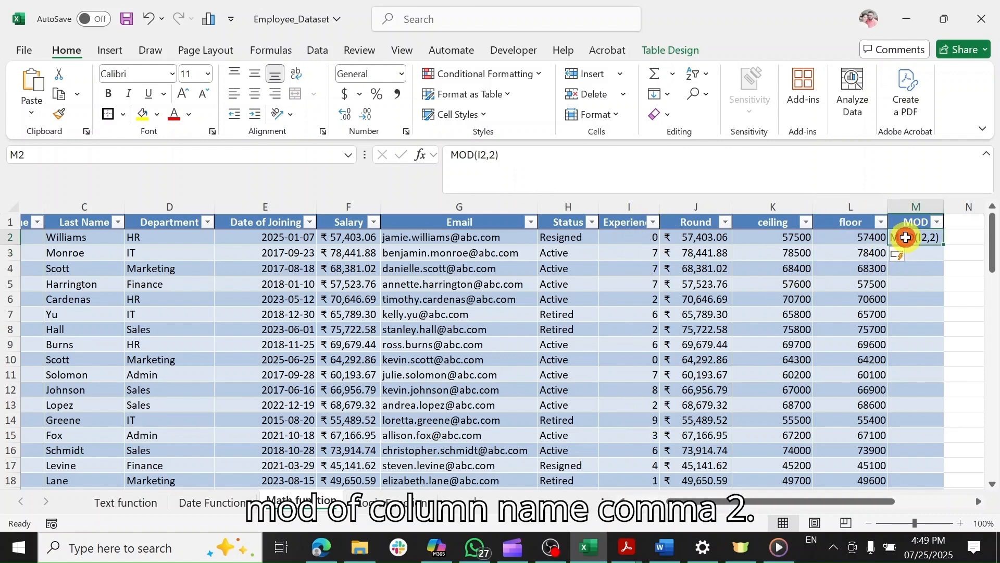
pyautogui.click(451, 154)
pyautogui.write('=')
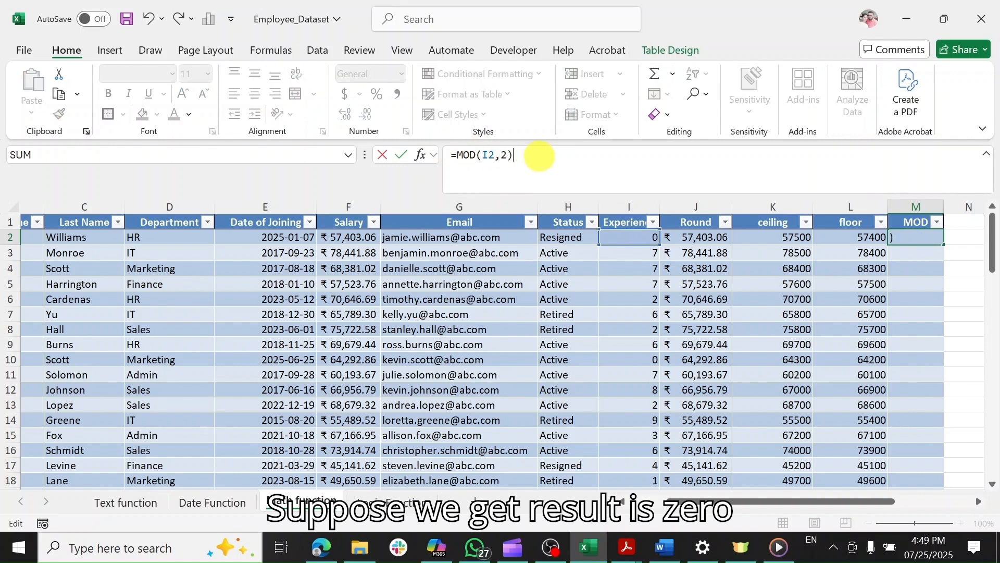
pyautogui.press('Return')
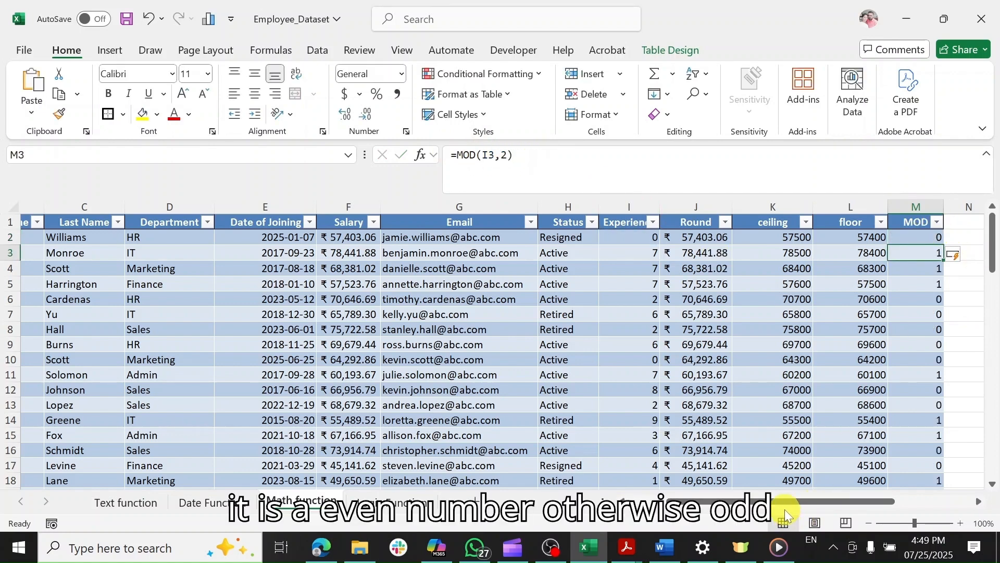
pyautogui.click(918, 237)
pyautogui.click(922, 251)
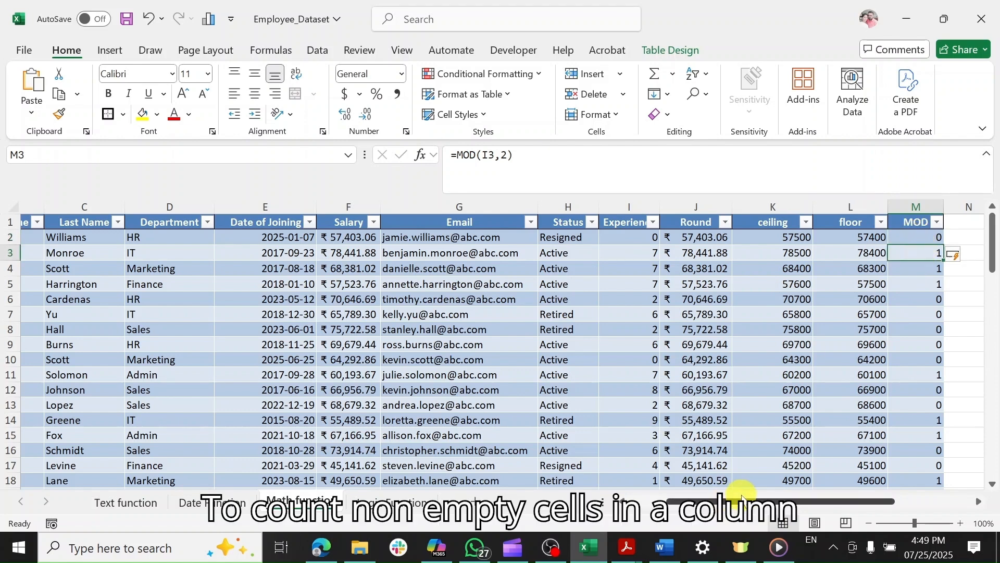
# Turn the COUNTA text in Q3 into a live formula so CountA shows 75.
pyautogui.moveTo(749, 499); pyautogui.dragTo(808, 499)
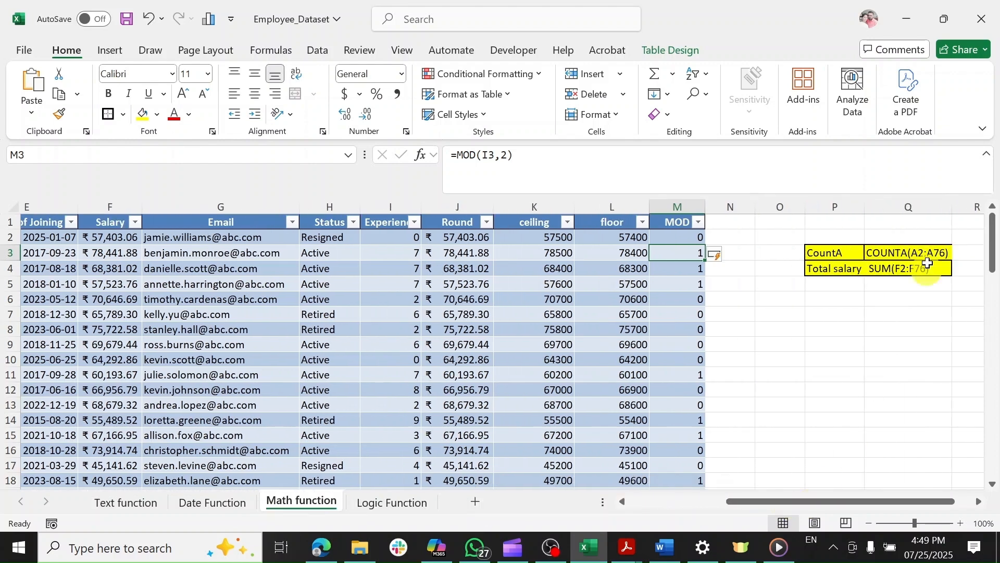
pyautogui.click(887, 253)
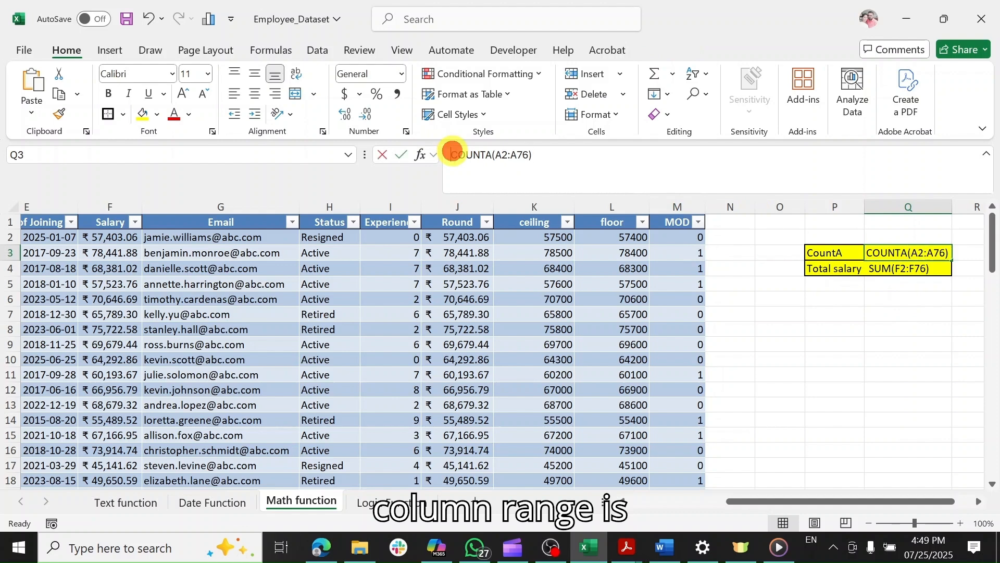
pyautogui.click(451, 155)
pyautogui.write('=')
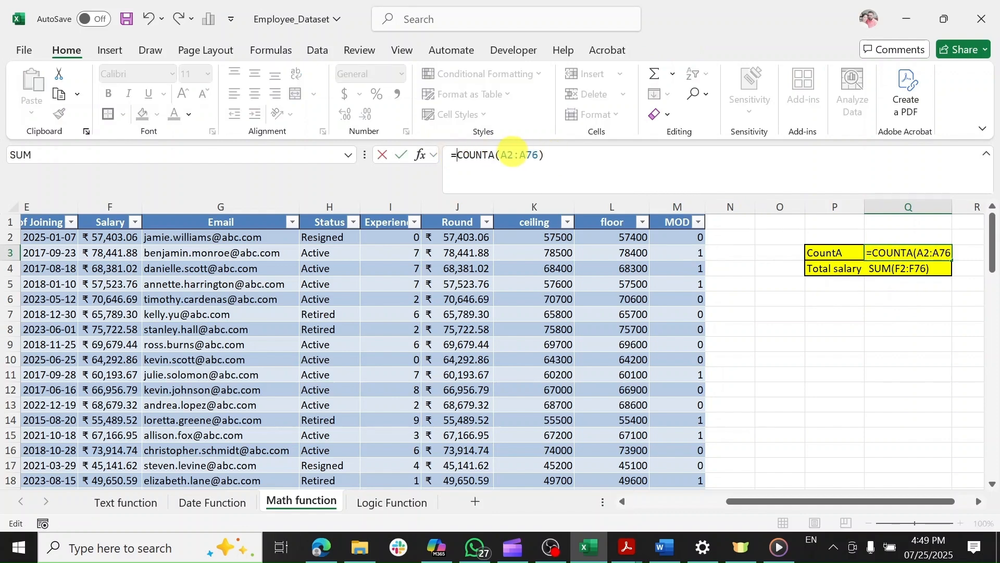
pyautogui.press('Return')
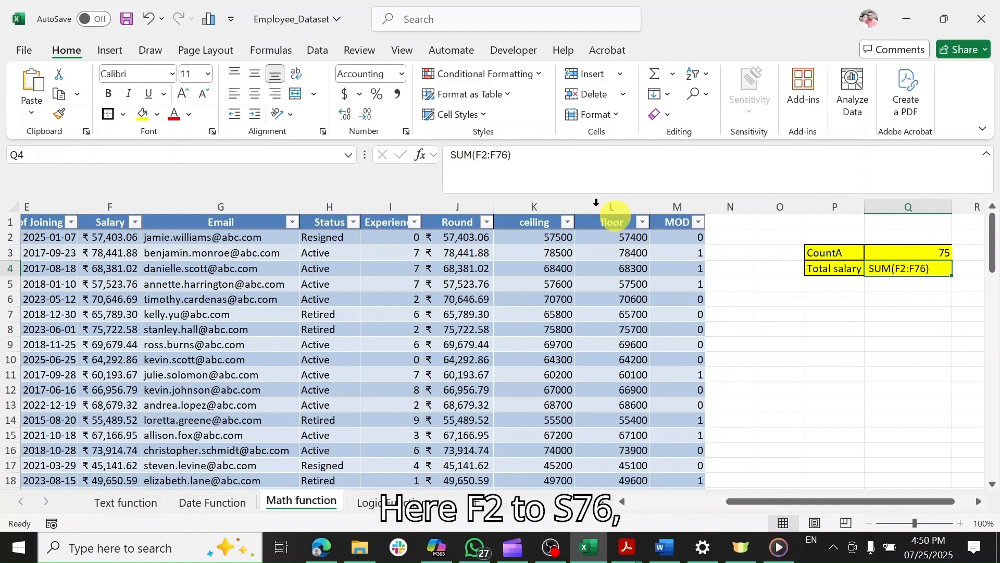
# Turn the SUM text in Q4 into a live formula giving Total salary ₹4,593,439.17.
pyautogui.click(451, 154)
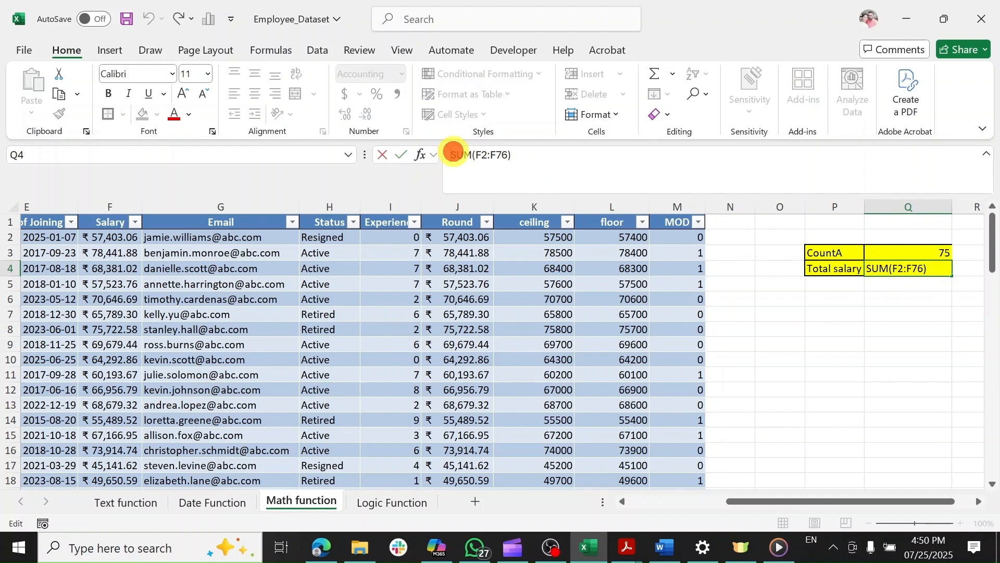
pyautogui.write('=')
pyautogui.press('Return')
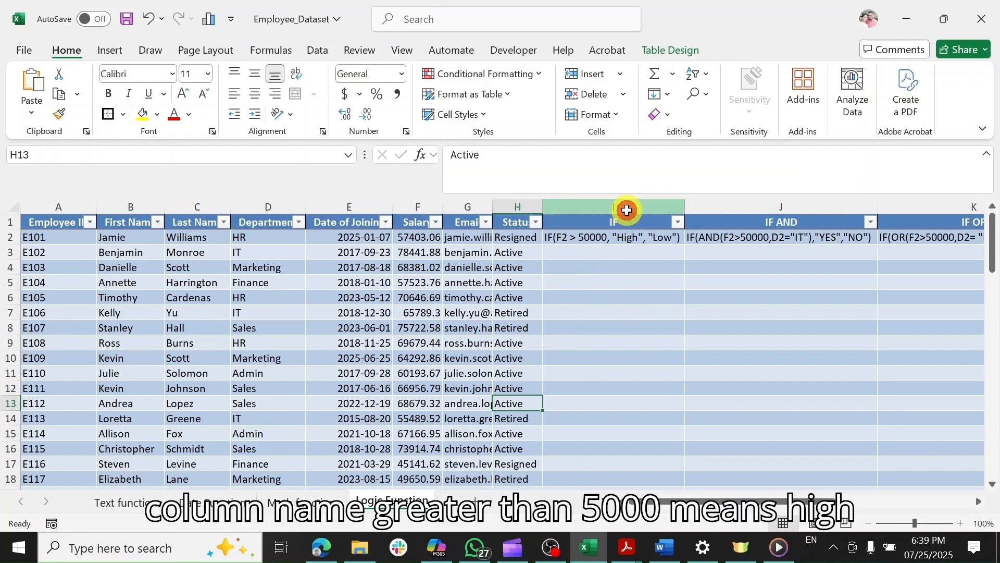
# Activate the IF formula in I2 so salaries over 50000 read High, otherwise Low.
pyautogui.click(626, 210)
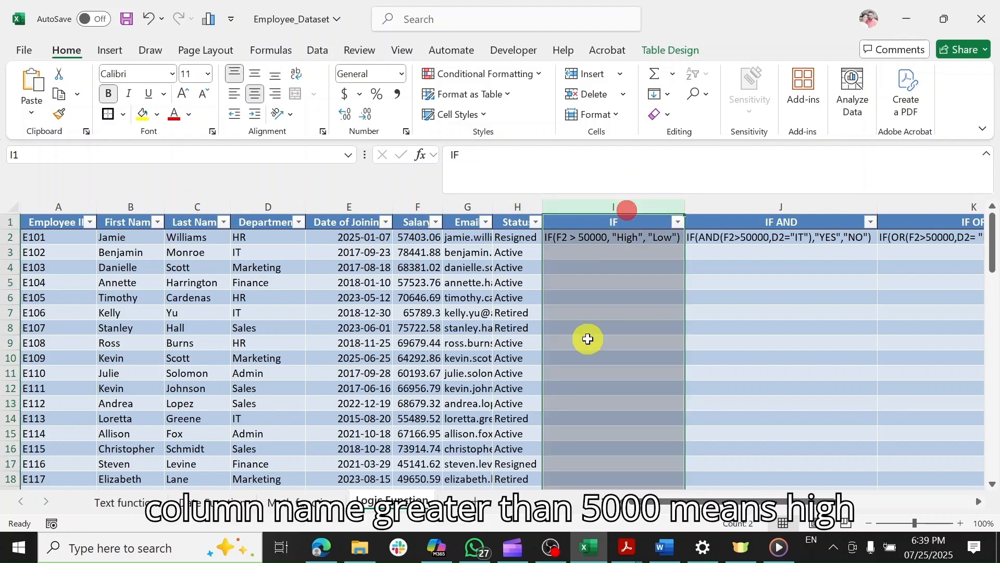
pyautogui.click(564, 242)
pyautogui.click(447, 154)
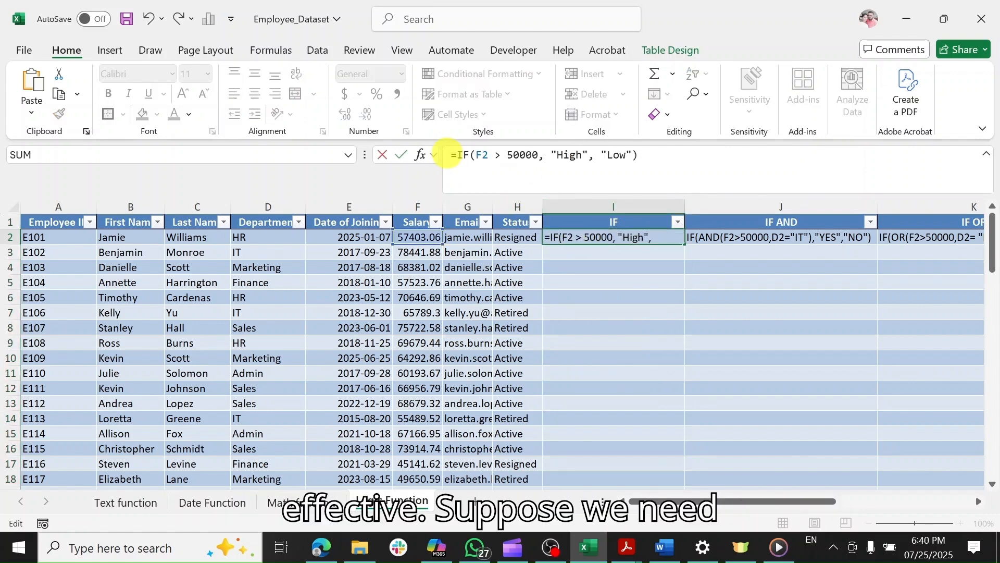
pyautogui.press('Return')
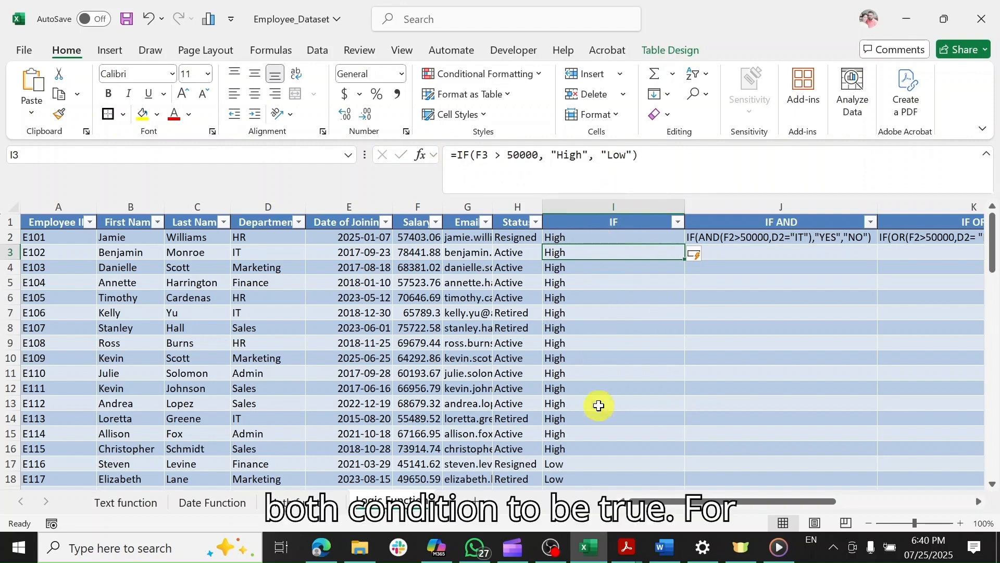
# Activate the IF(AND…) formula in J2 so IT staff earning over 50000 show YES, others NO.
pyautogui.click(724, 239)
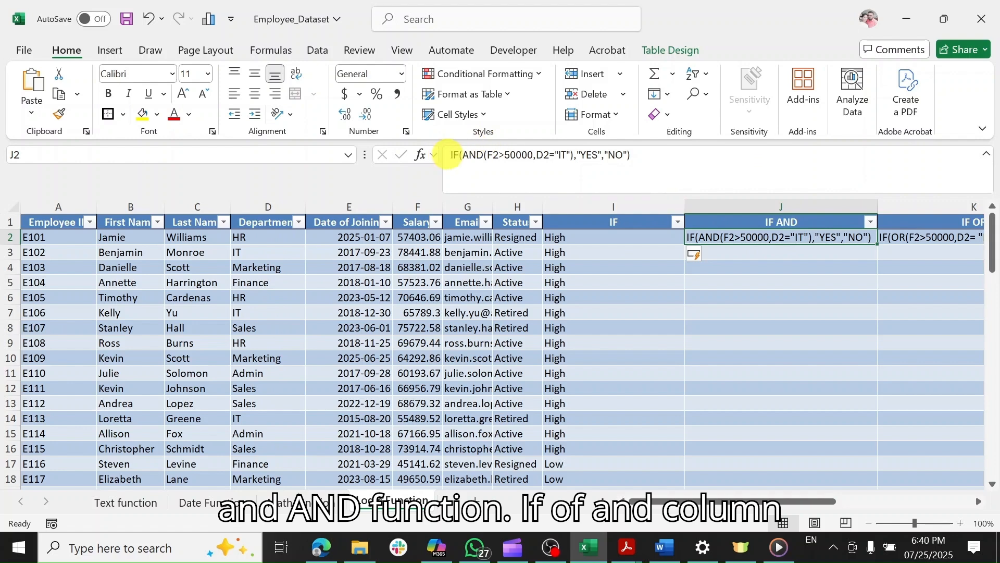
pyautogui.click(448, 155)
pyautogui.write('=')
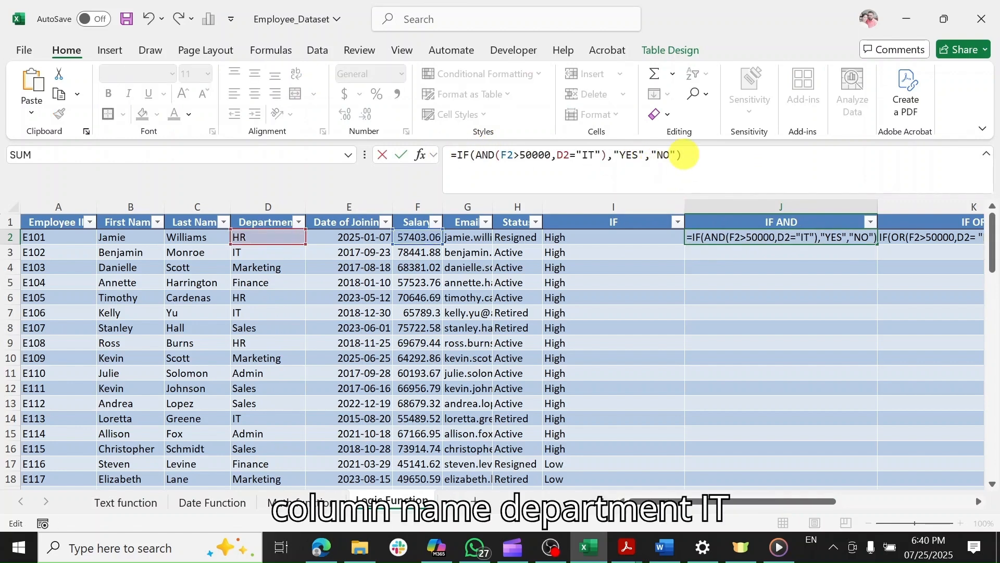
pyautogui.press('Return')
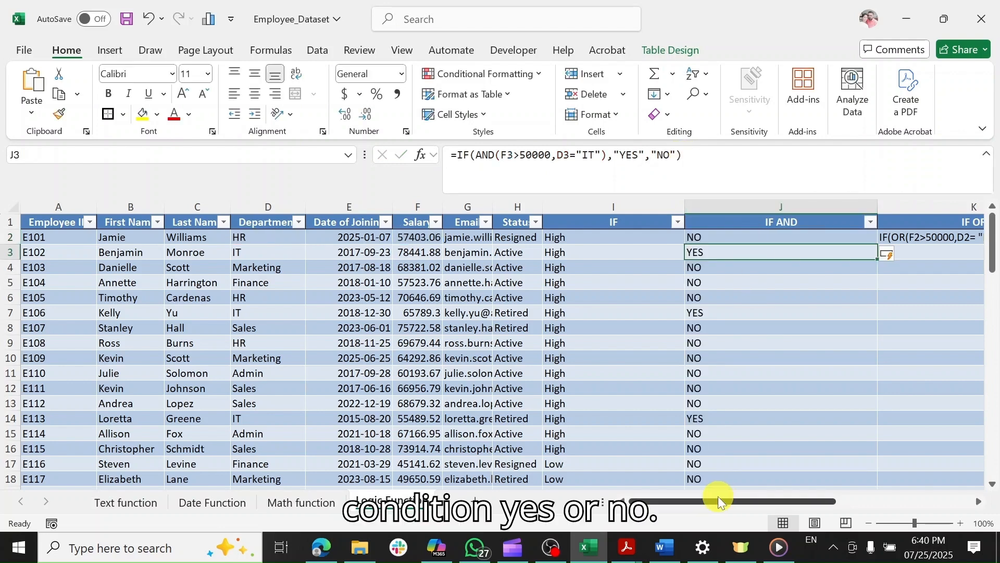
pyautogui.moveTo(718, 496); pyautogui.dragTo(815, 476)
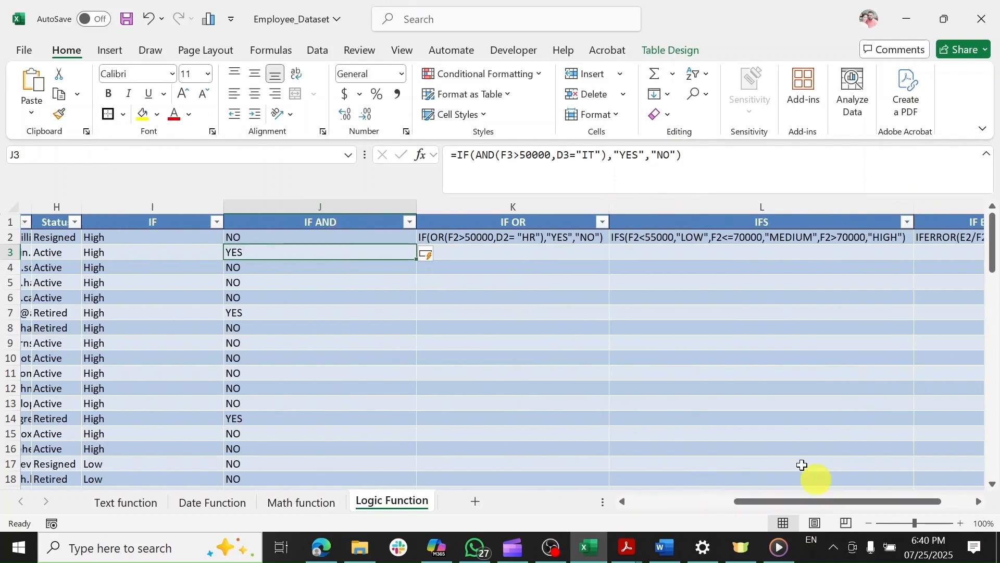
pyautogui.click(485, 243)
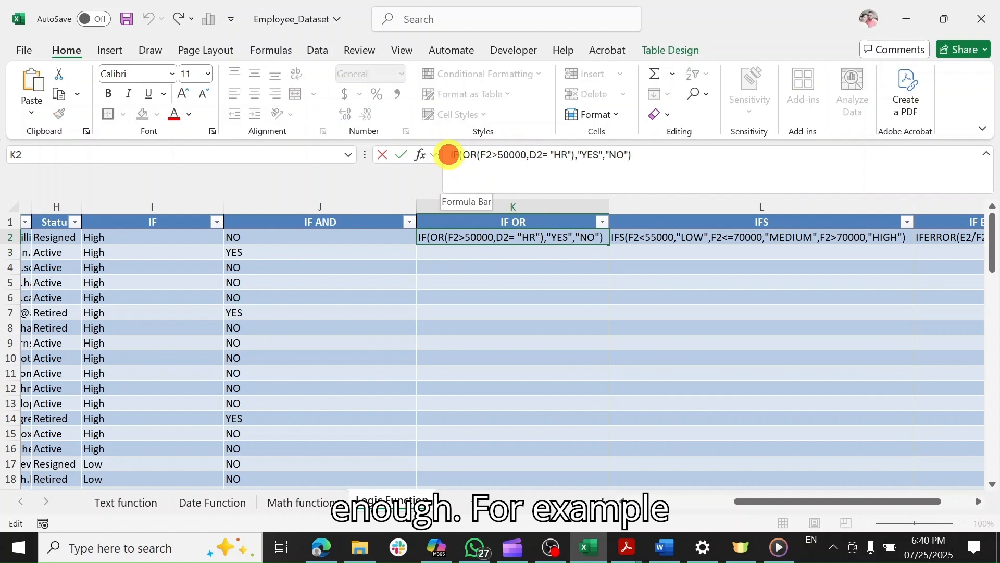
# Prefix K2's IF(OR(F2>50000,D2="HR"),"YES","NO") with = and fill it down the column.
pyautogui.write('=')
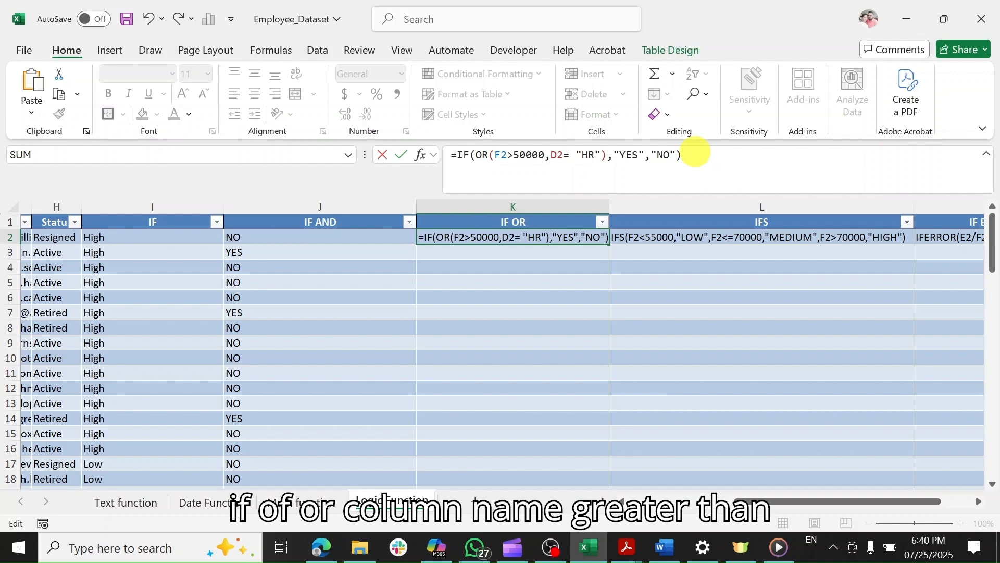
pyautogui.press('Return')
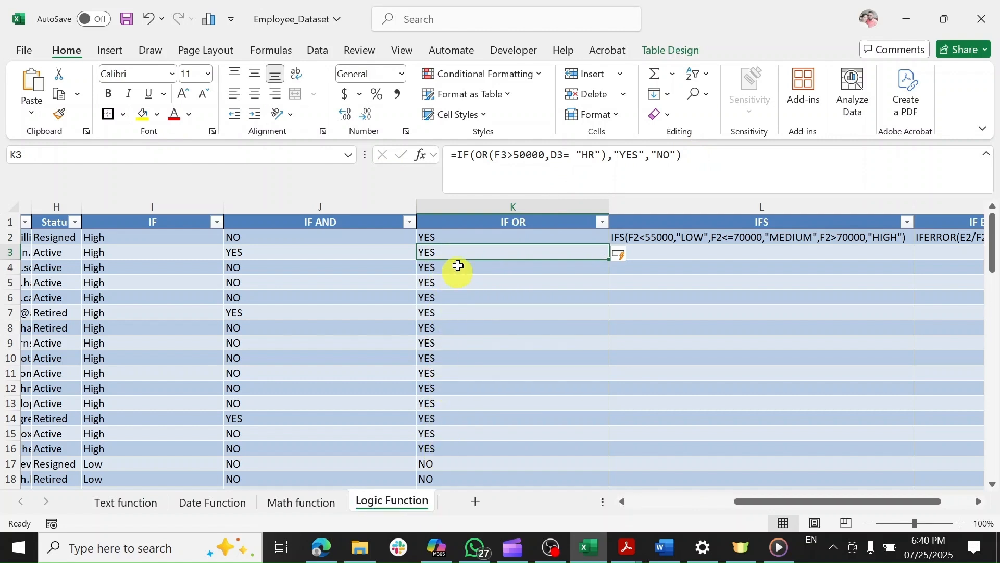
# Activate the IFS formula in L2 grading salaries LOW, MEDIUM or HIGH, then show the IFS filter choices.
pyautogui.click(649, 235)
pyautogui.click(452, 155)
pyautogui.write('=')
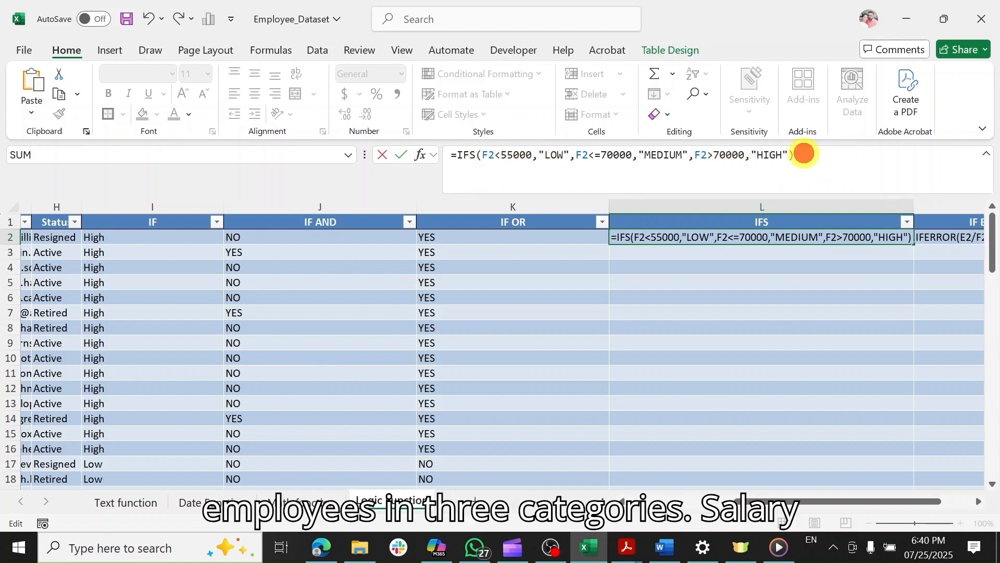
pyautogui.press('Return')
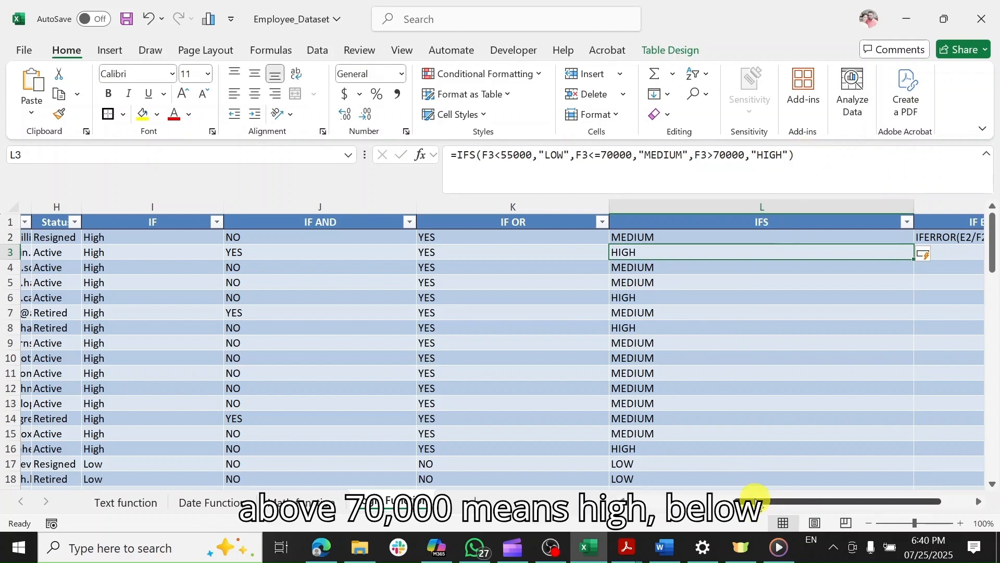
pyautogui.moveTo(754, 496); pyautogui.dragTo(791, 496)
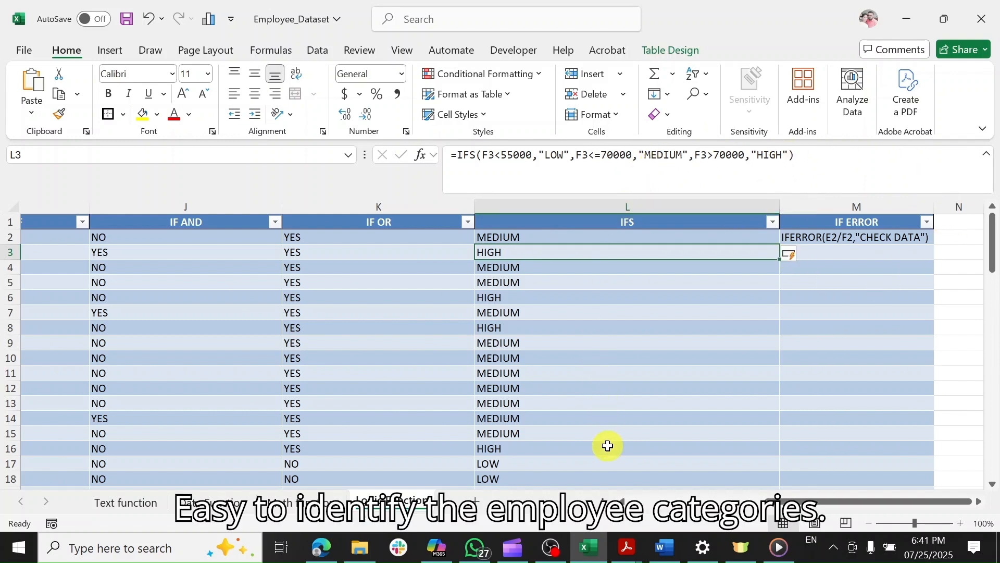
pyautogui.click(772, 220)
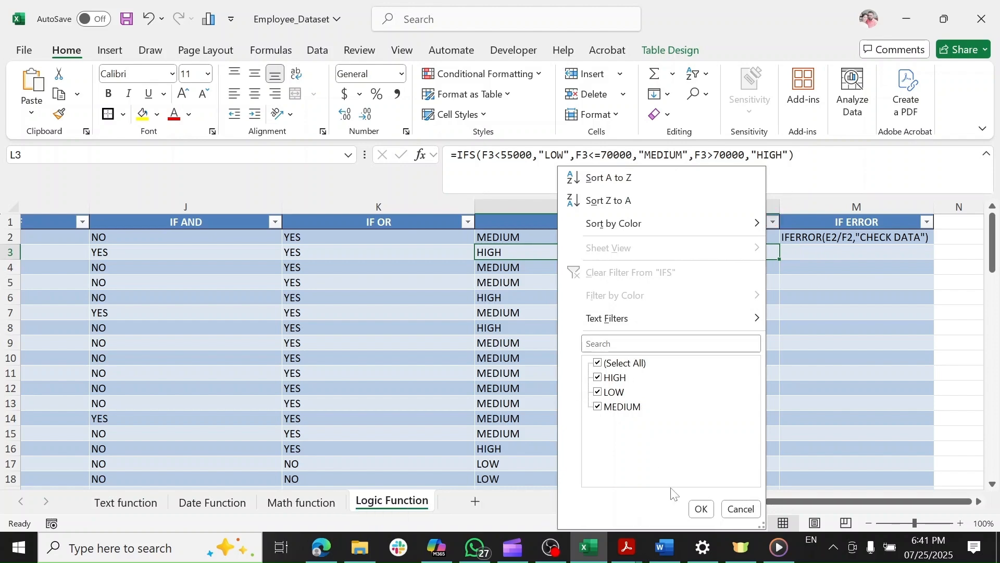